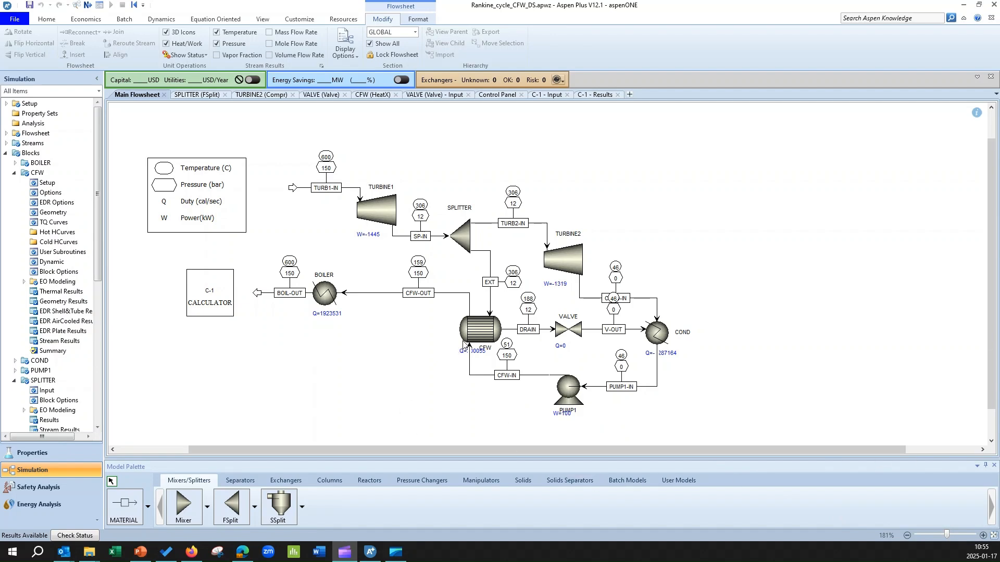
Change the CFW exchanger specification to Hot outlet-cold inlet temperature difference with a value of 10 C
double_click(473, 334)
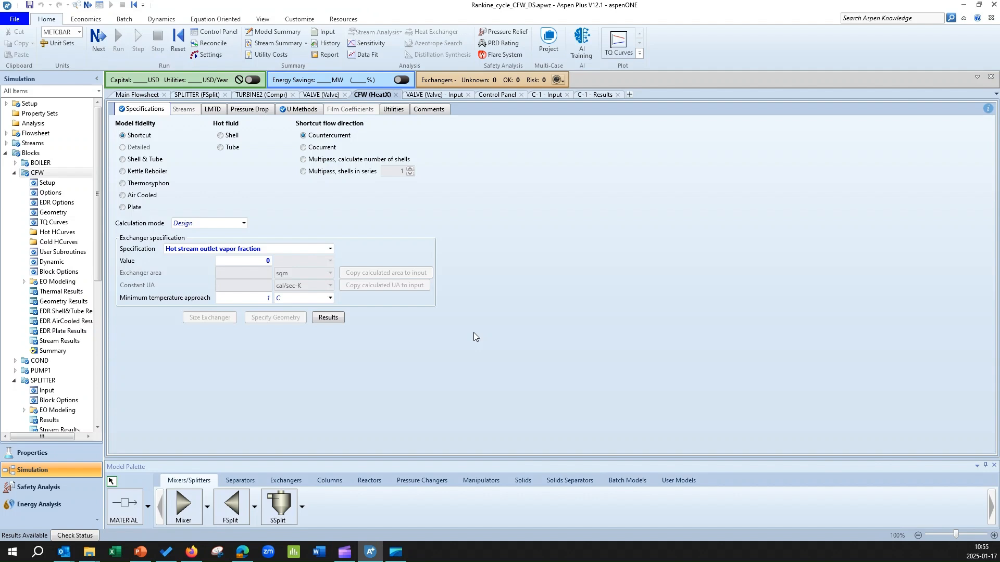
click(329, 249)
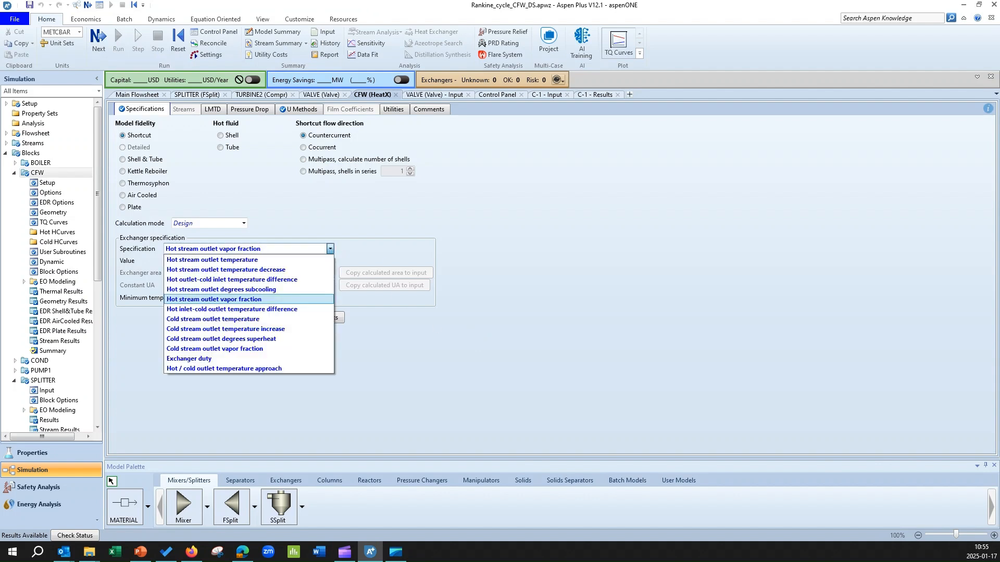
click(532, 330)
click(330, 249)
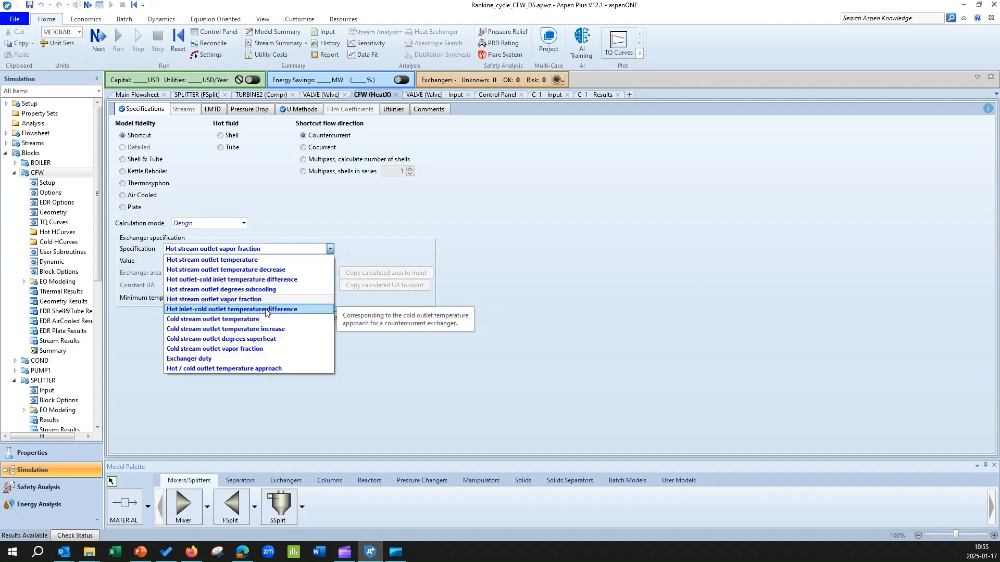
click(257, 281)
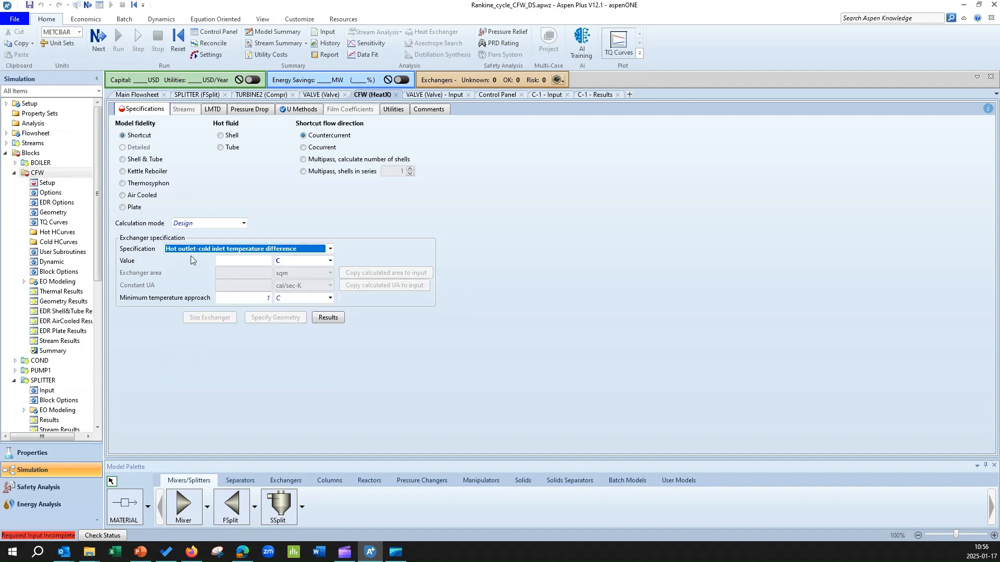
click(148, 96)
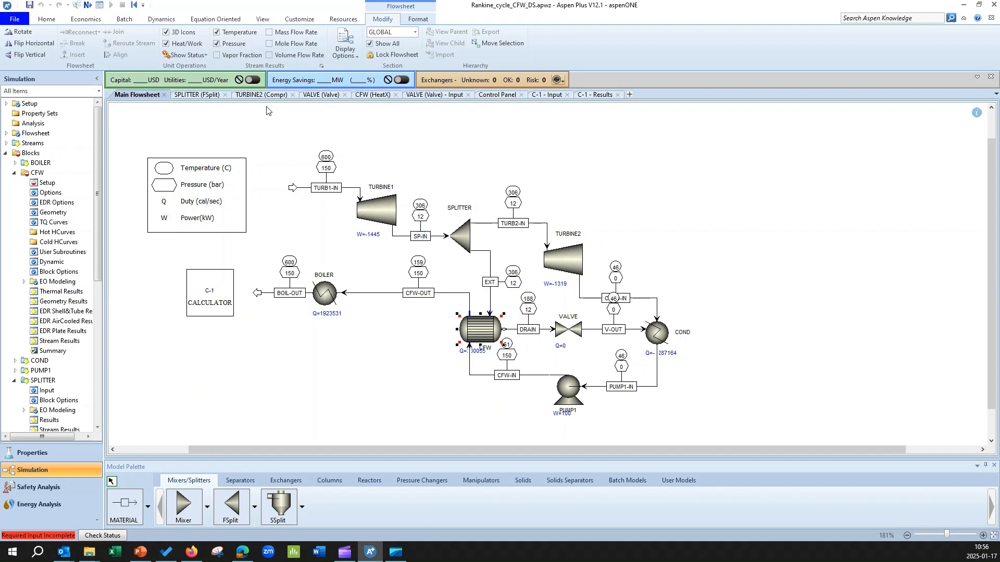
double_click(486, 329)
click(262, 264)
text(10)
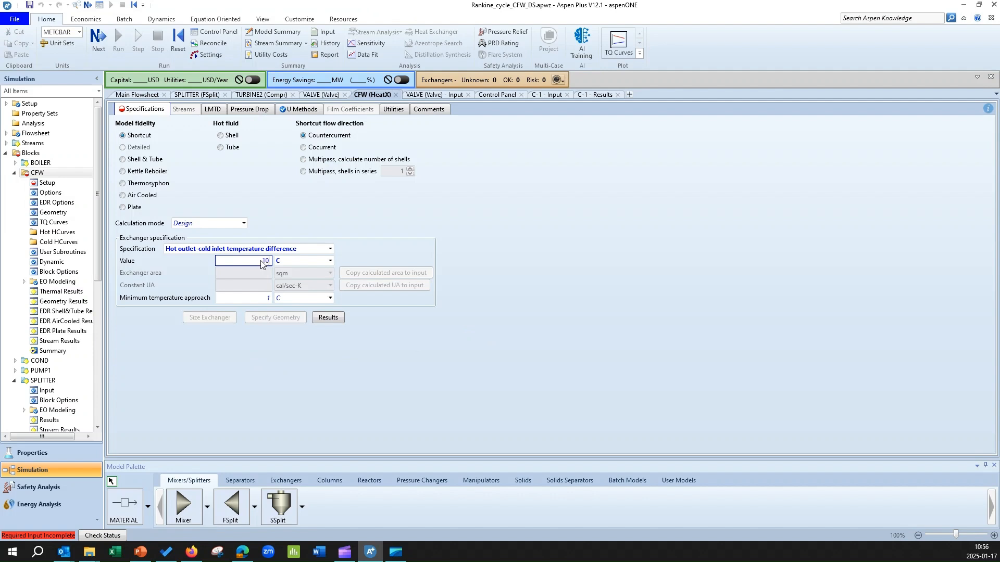
click(320, 361)
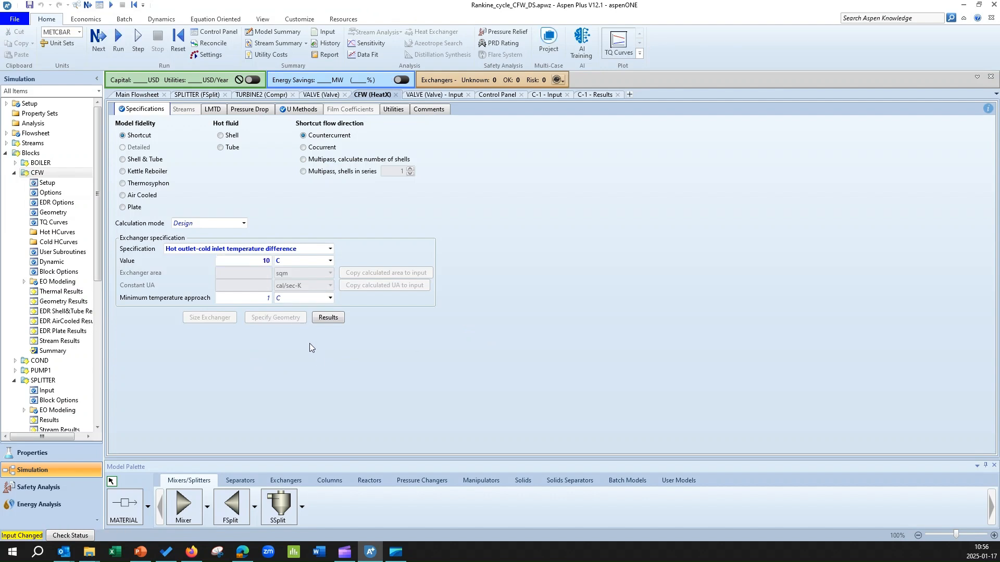
Reinitialize the whole simulation and run it again
click(177, 44)
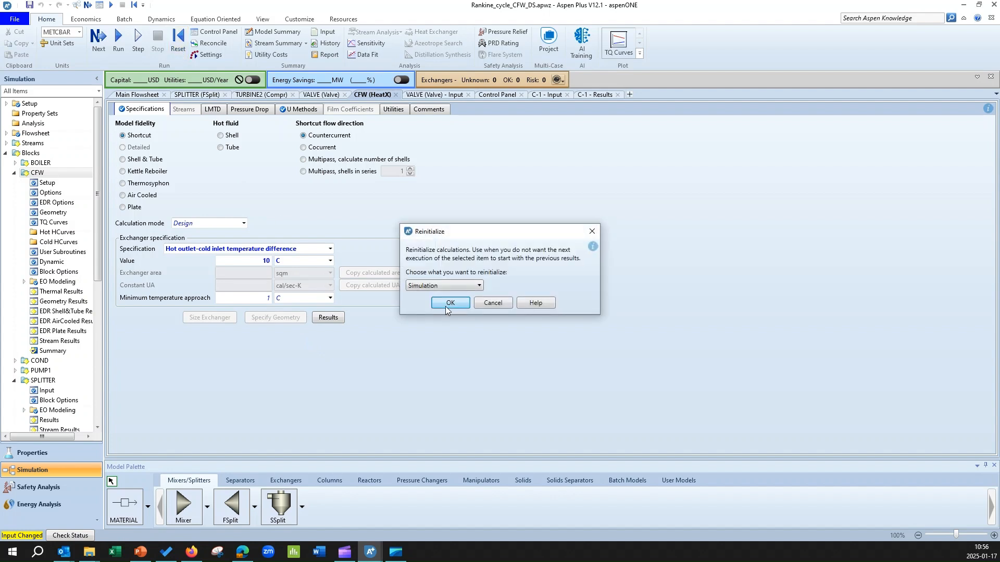
click(449, 303)
click(572, 288)
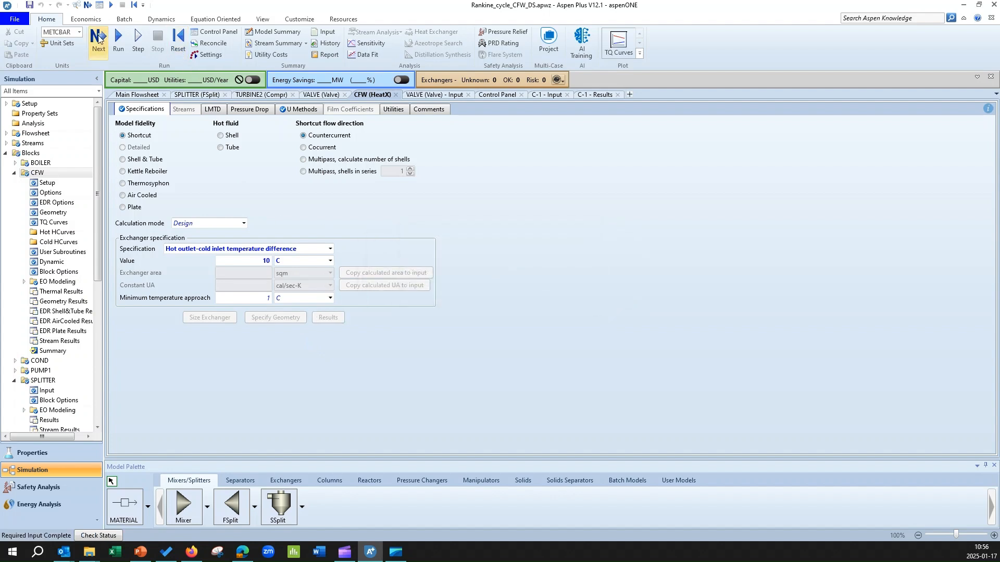
click(561, 300)
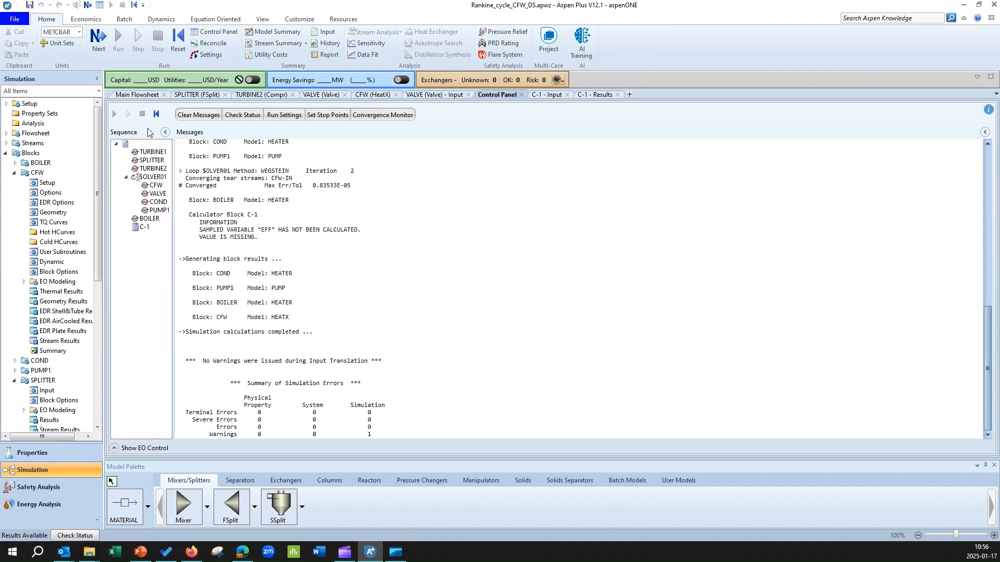
Examine the stream temperatures around CFW on the main flowsheet and the efficiency in the C-1 calculator results
click(137, 95)
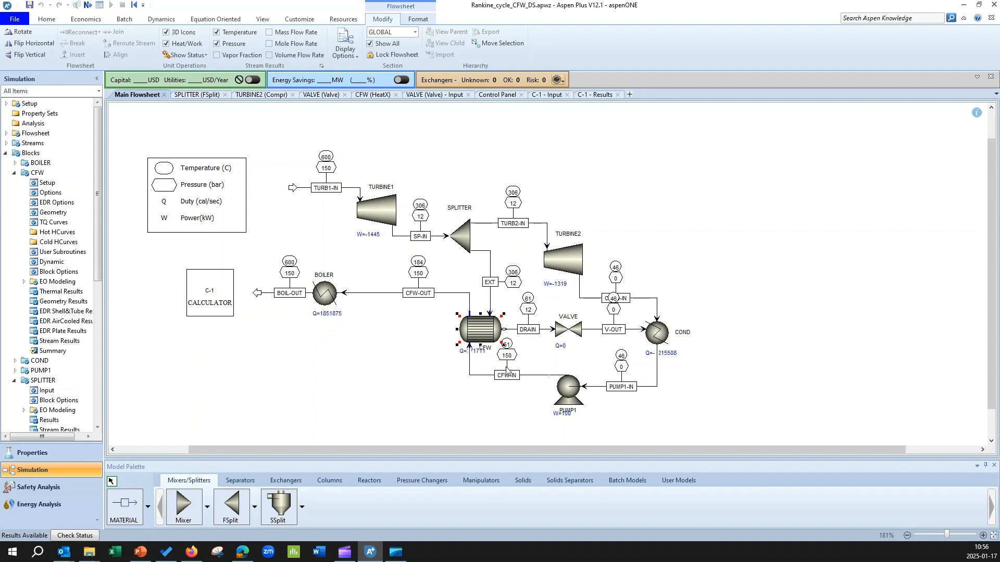
click(451, 394)
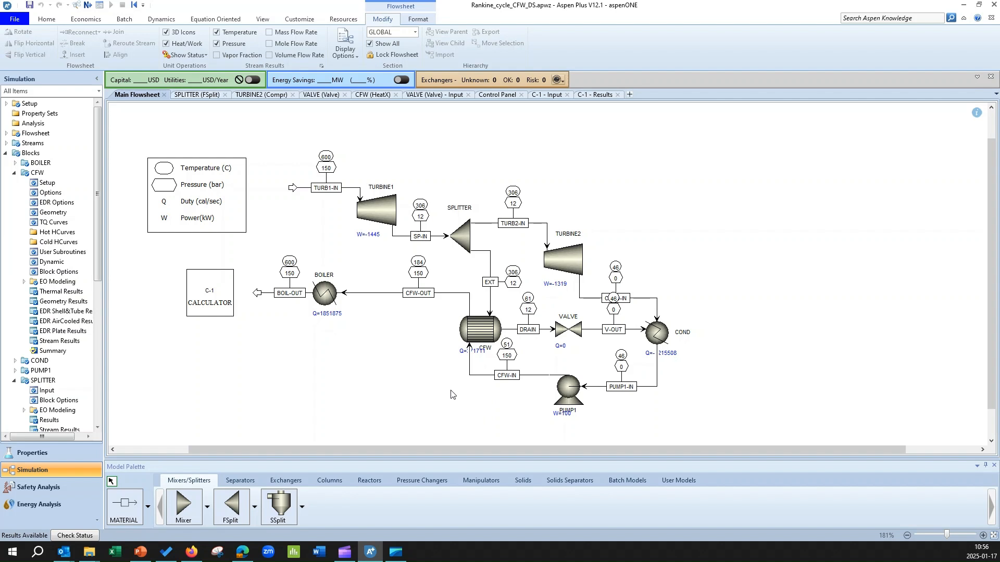
scroll(89, 358, down, 5)
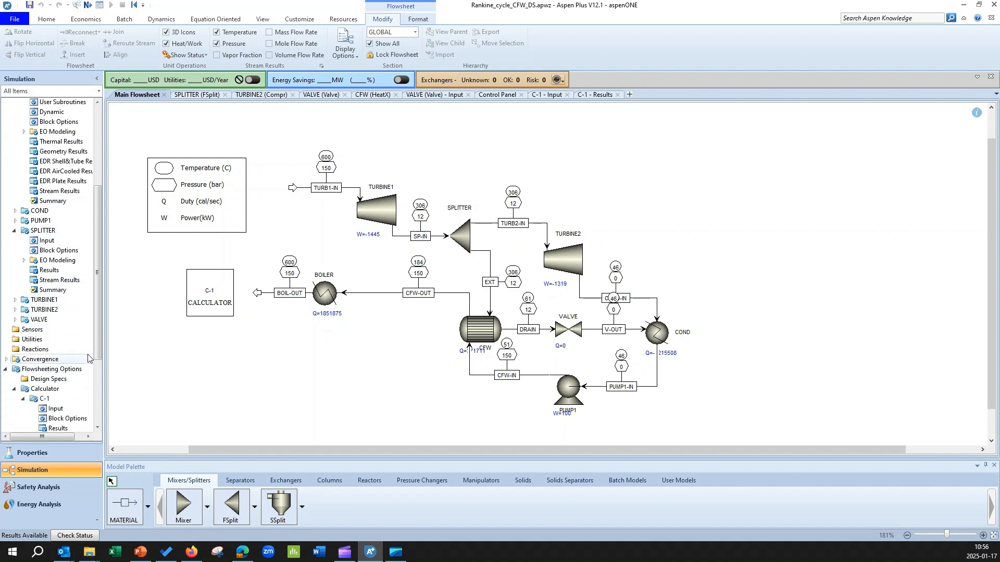
scroll(90, 358, down, 1)
click(58, 404)
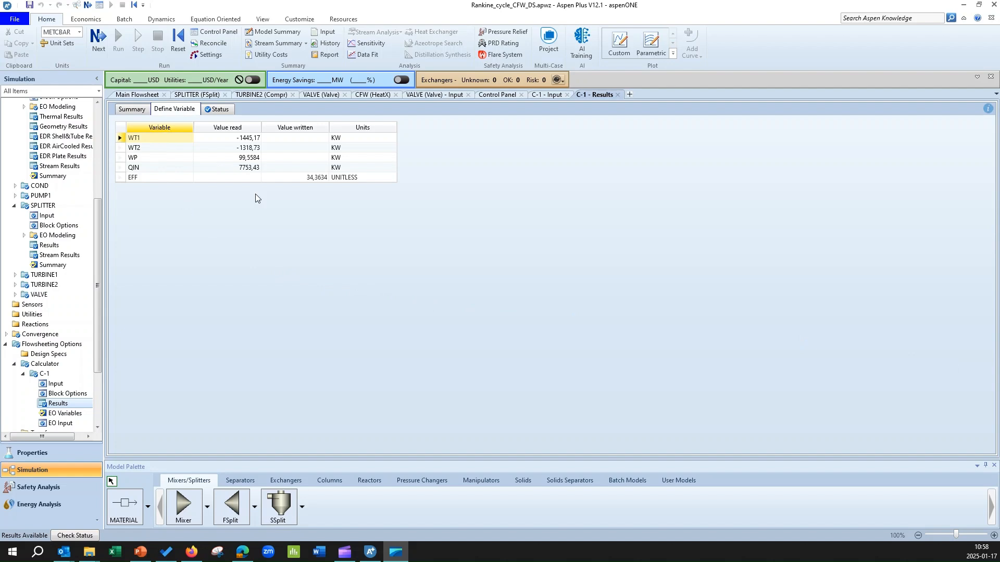
Create a new design specification with the ID DS-1 under the flowsheeting options
click(141, 97)
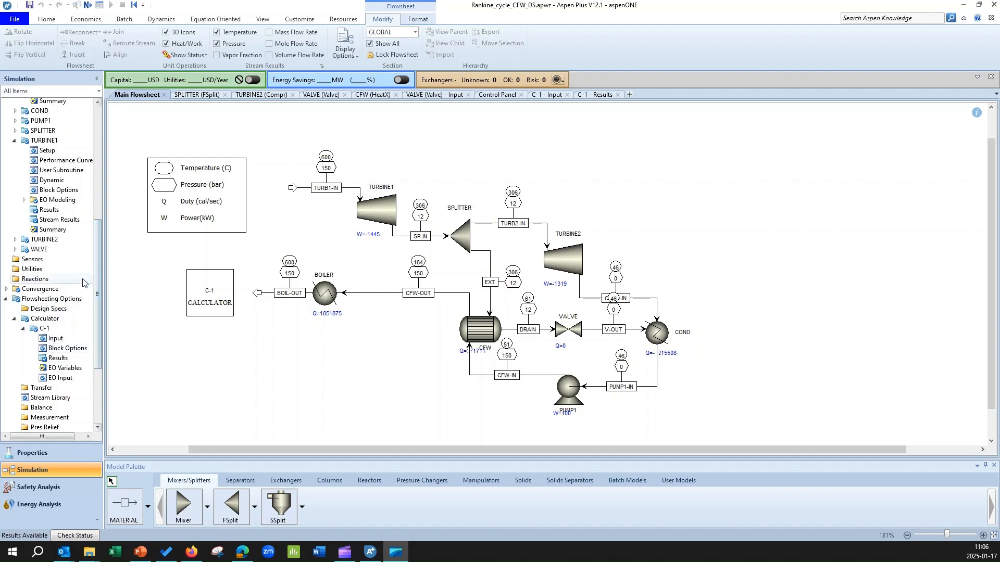
scroll(84, 283, up, 7)
scroll(83, 283, up, 2)
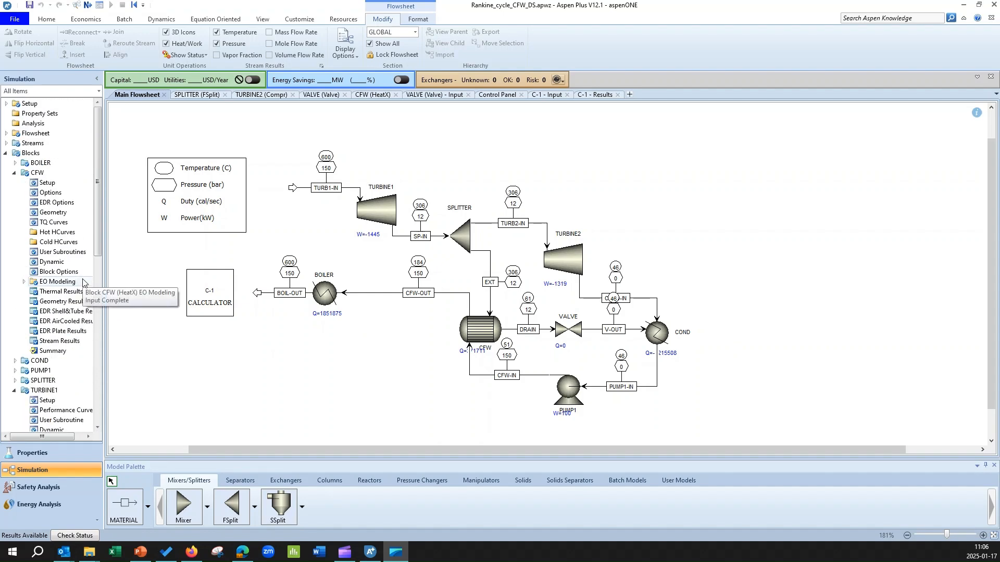
click(6, 153)
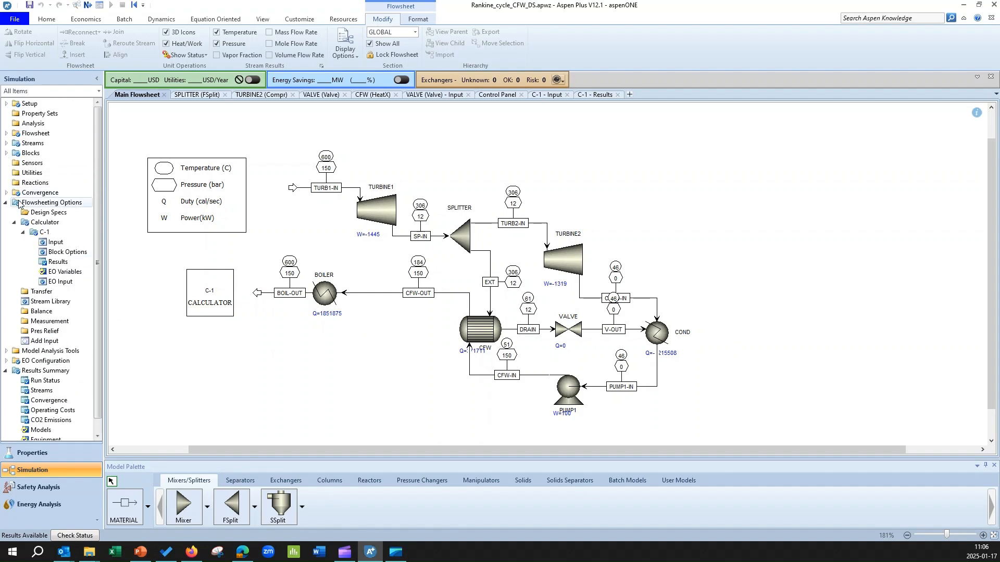
click(65, 212)
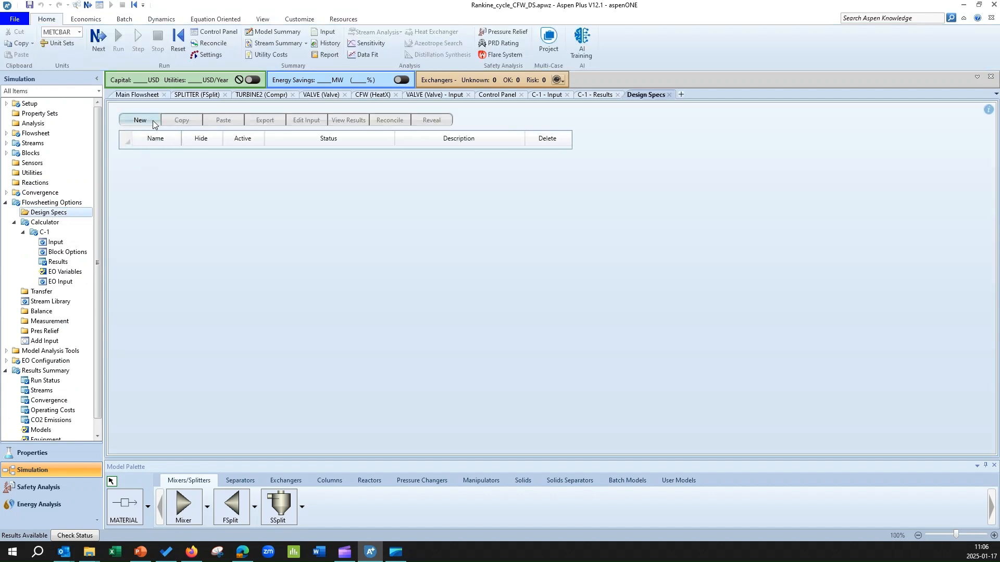
click(148, 121)
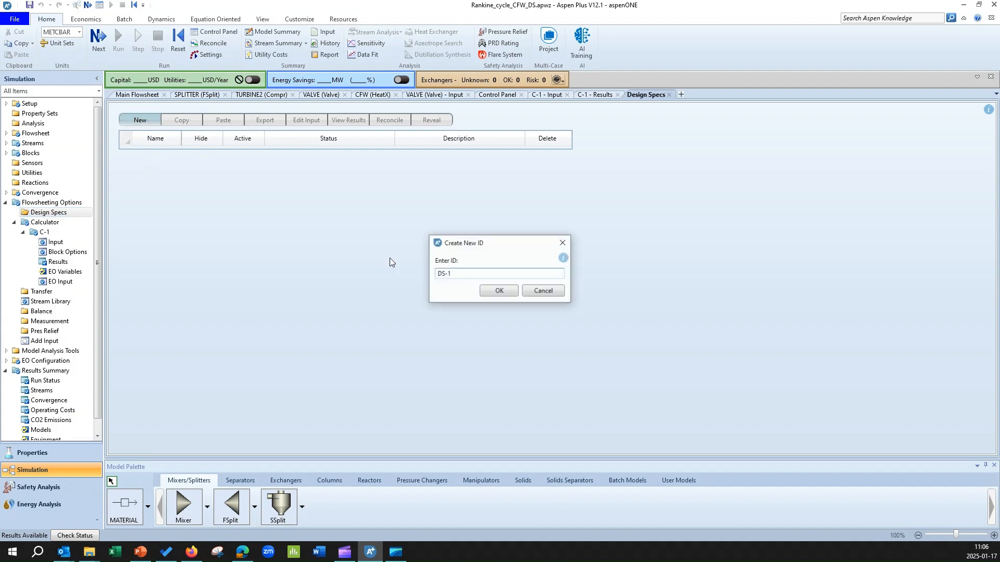
click(493, 292)
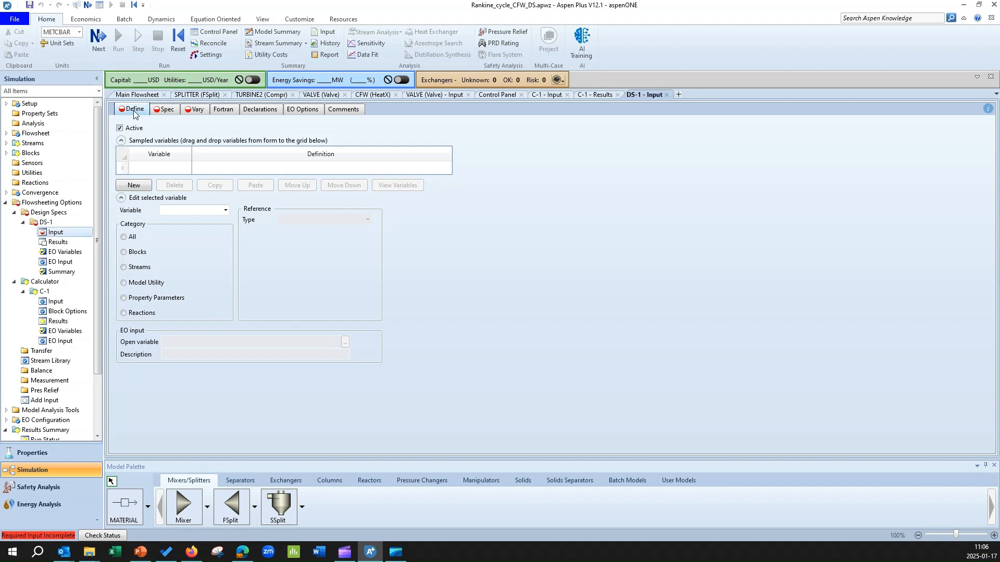
Review the Spec, Vary and Define inputs of DS-1 and look at the CFW-OUT stream on the main flowsheet
click(163, 111)
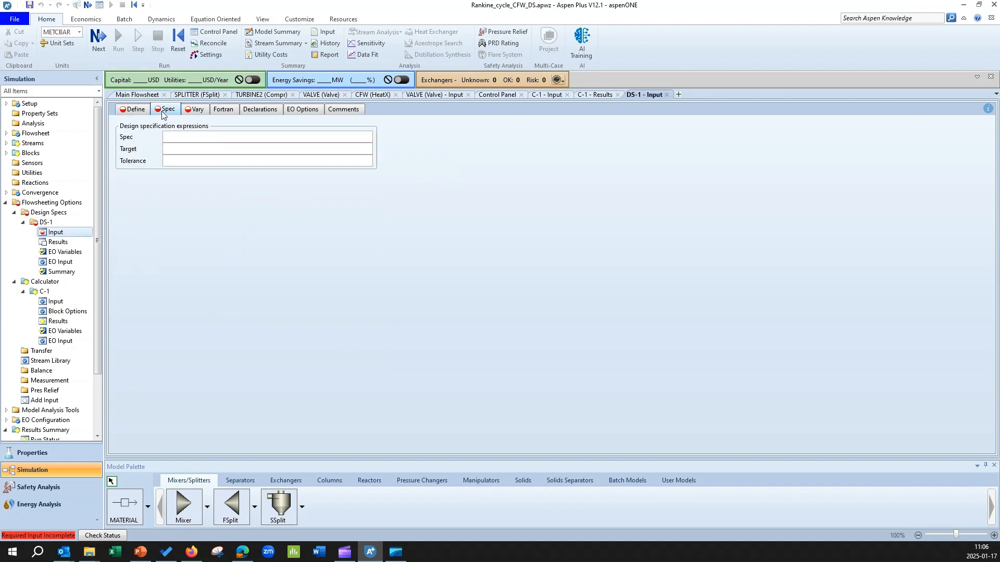
click(192, 112)
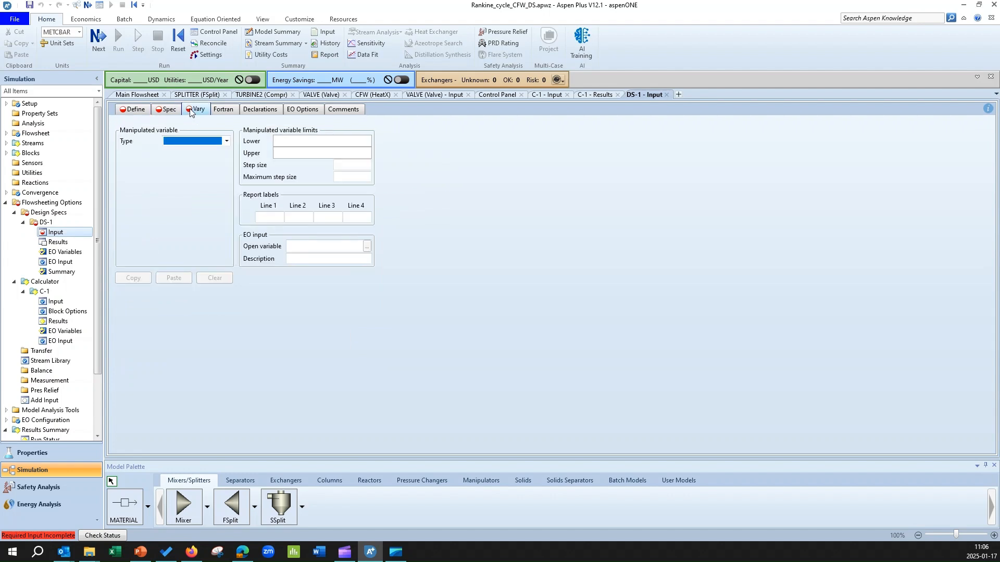
click(129, 112)
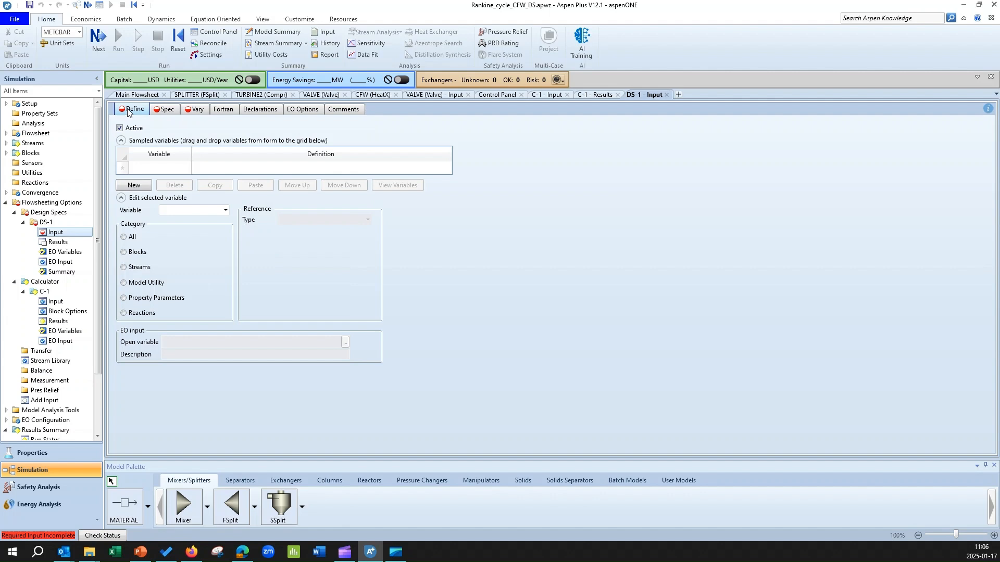
click(137, 94)
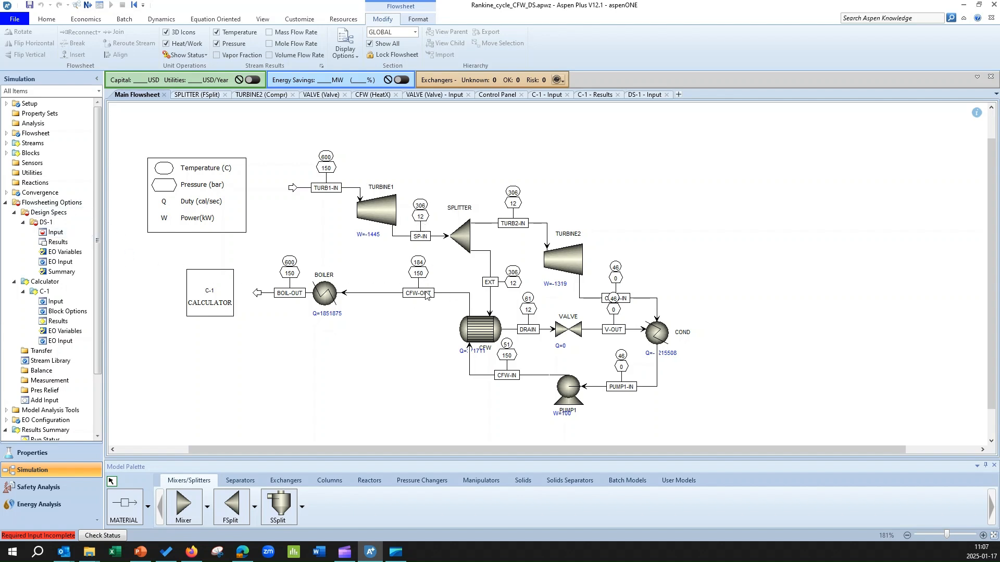
Add a new sampled variable named TCFWOUT to design specification DS-1
click(55, 233)
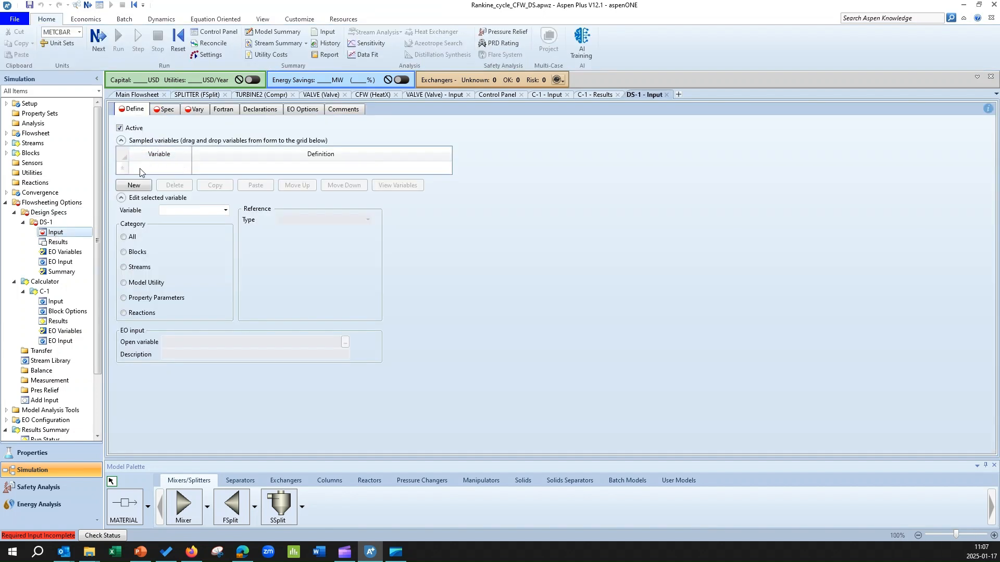
click(143, 185)
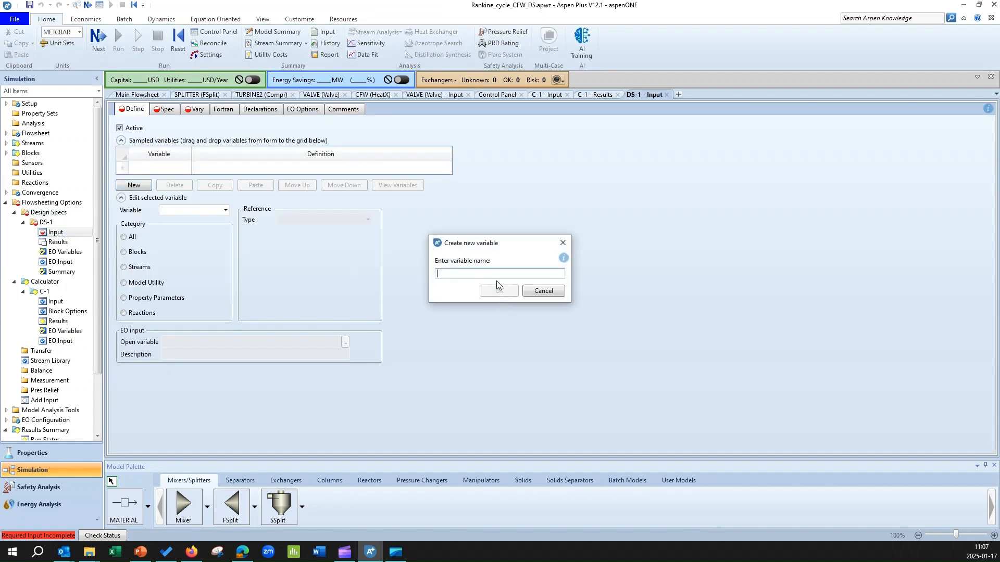
text(TCFWOUT)
click(497, 290)
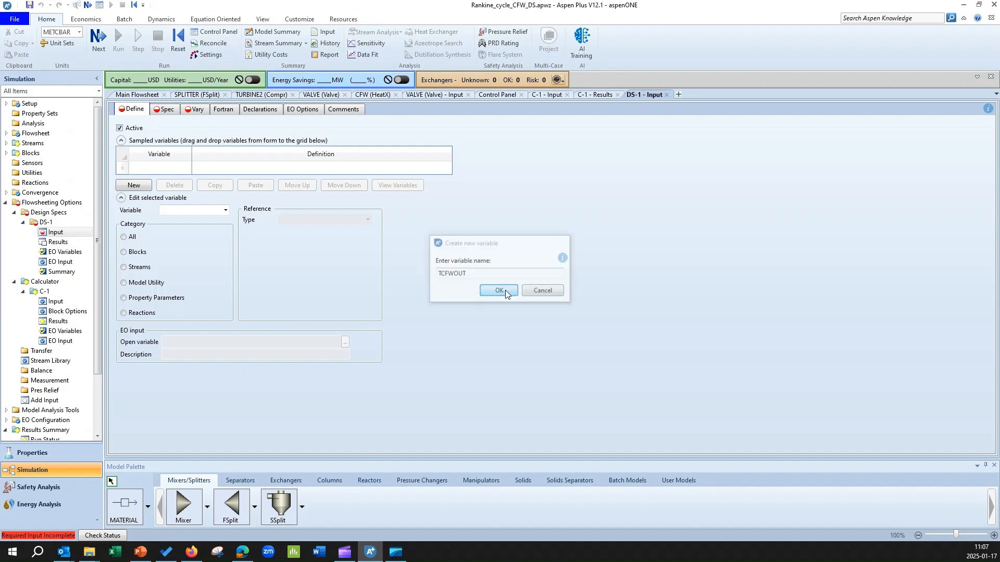
Define TCFWOUT in the Streams category as a Stream-Var referencing the TEMP variable of stream CFW-OUT
click(123, 281)
click(368, 233)
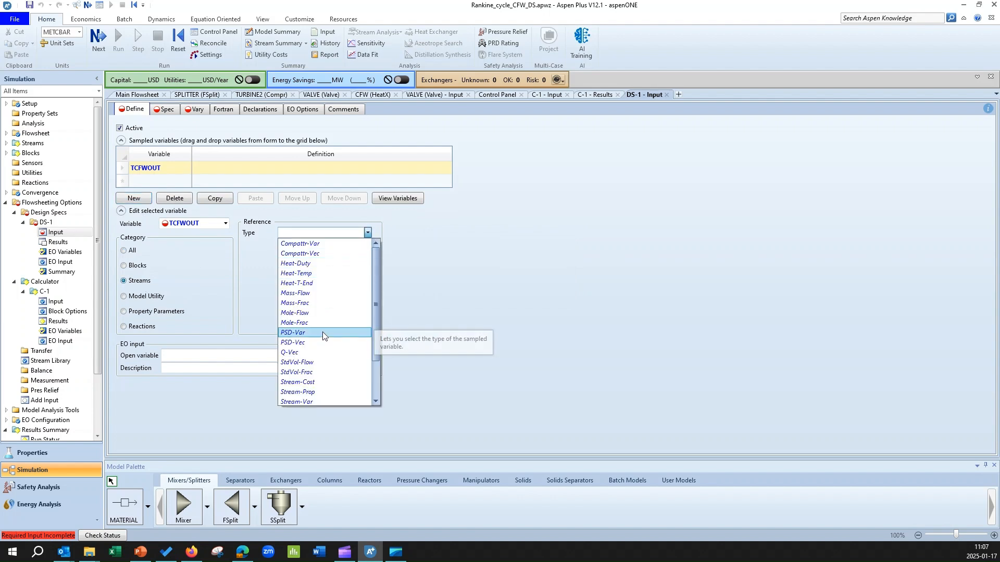
scroll(319, 395, down, 1)
click(321, 373)
click(368, 245)
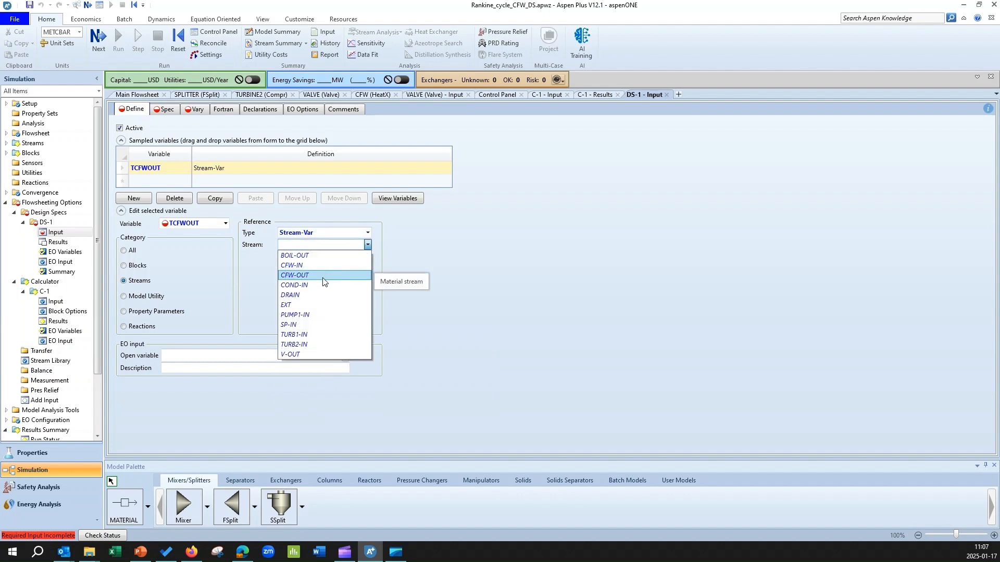
click(323, 278)
click(353, 269)
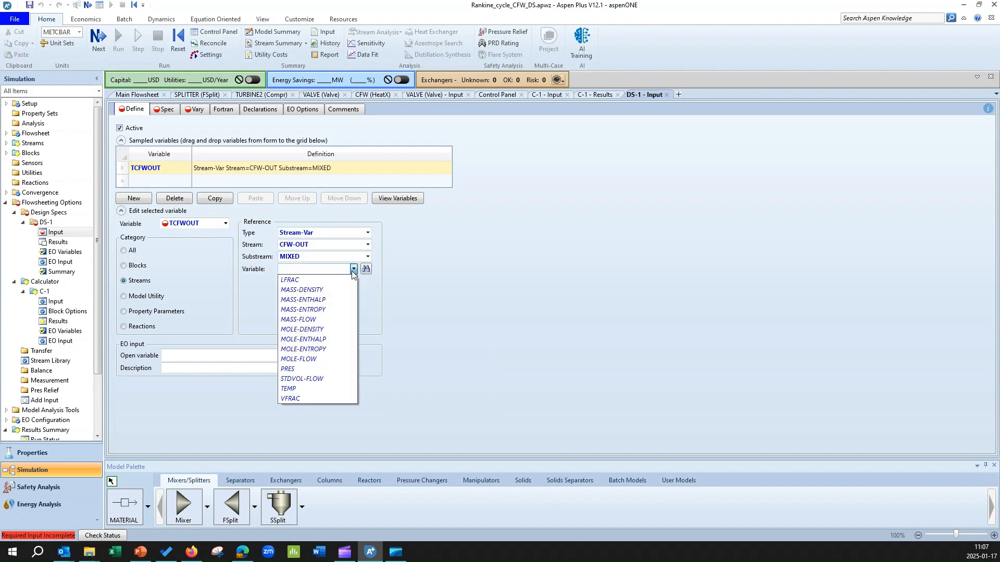
click(300, 387)
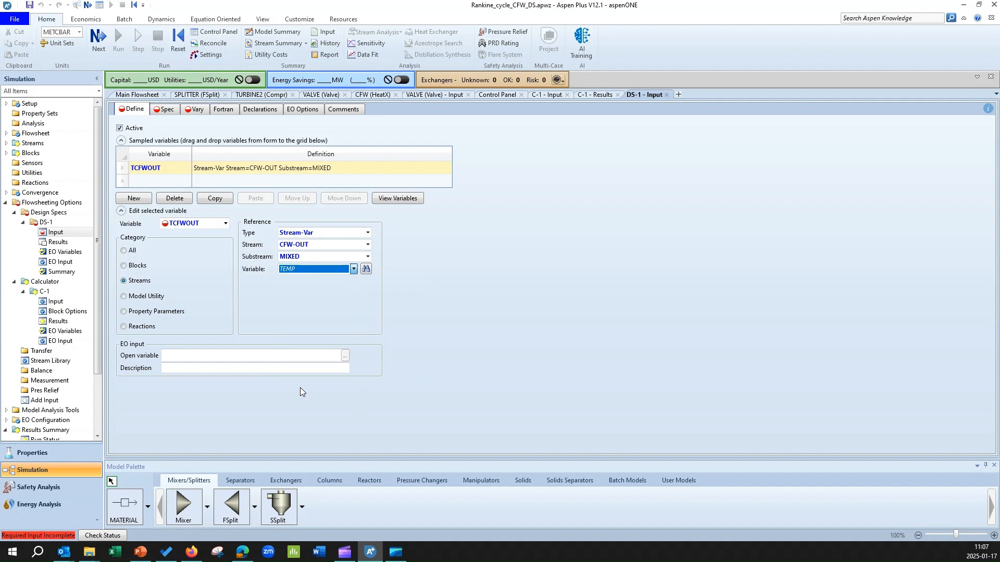
click(337, 316)
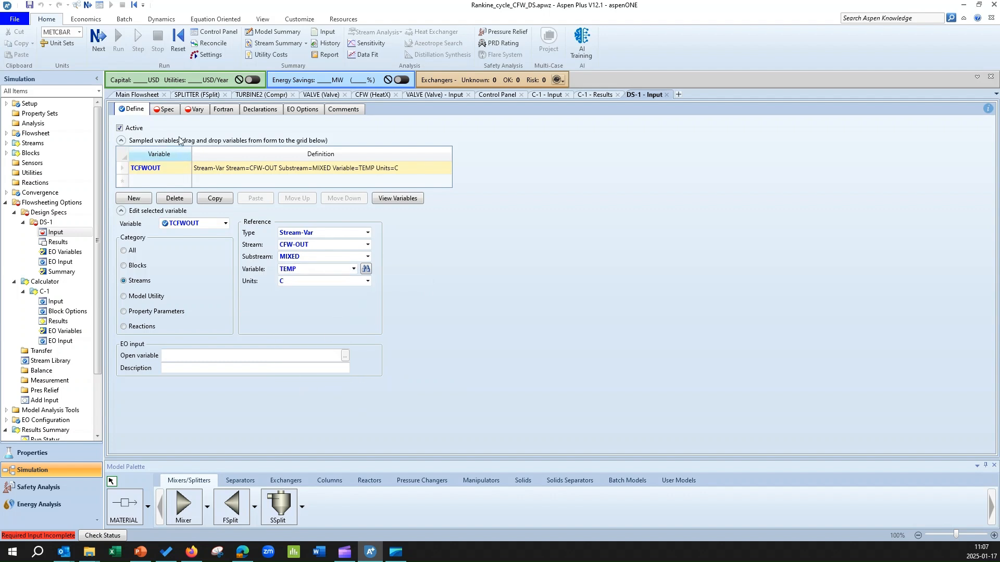
Enter 188-TCFWOUT as the Spec expression of DS-1, taking TCFWOUT from the defined variable list
click(167, 110)
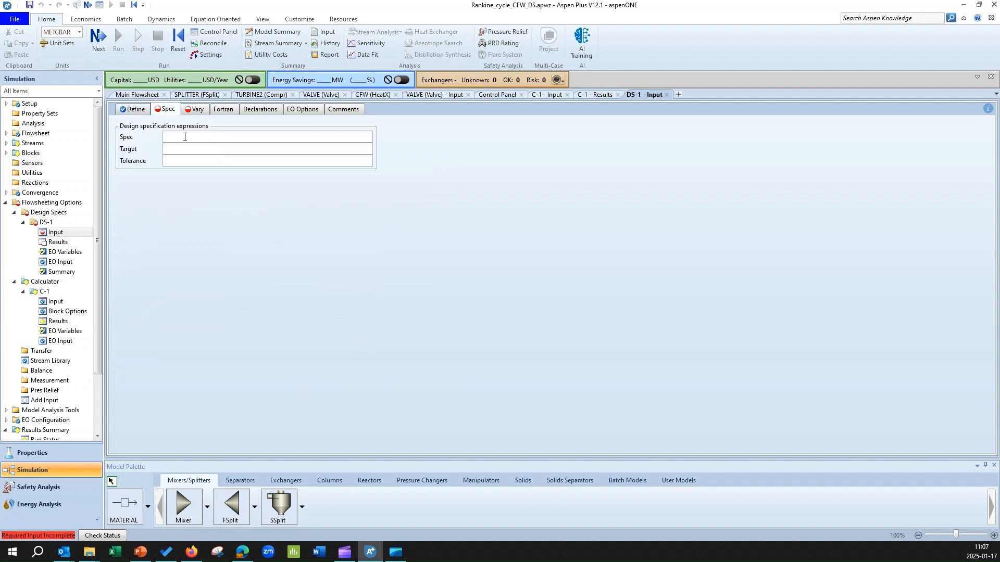
text(T)
right_click(187, 142)
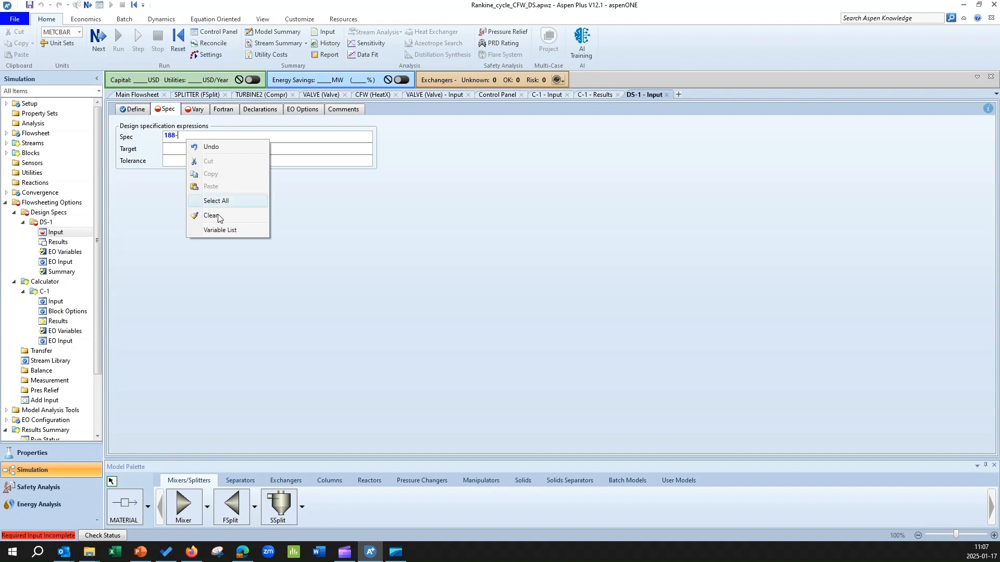
click(220, 231)
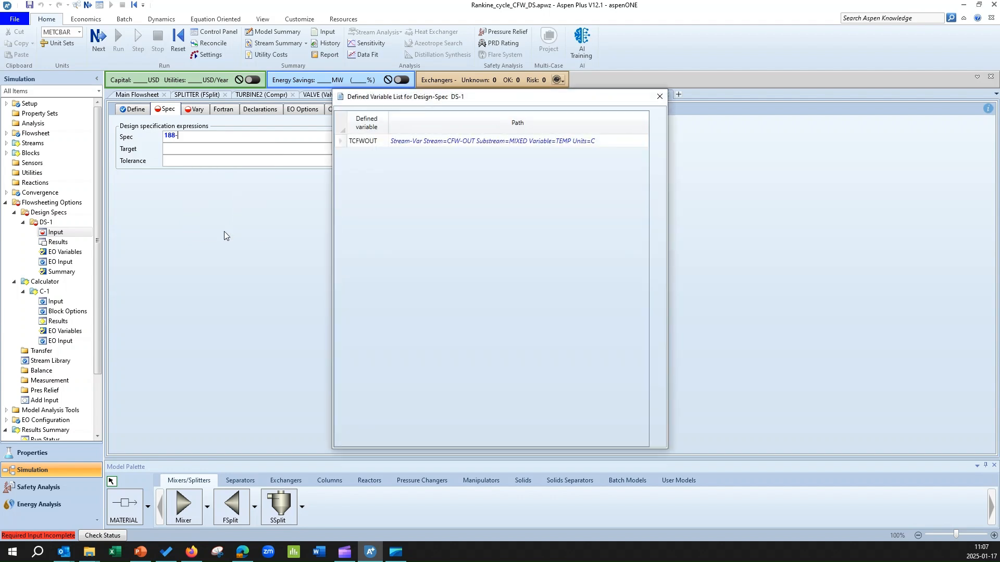
right_click(366, 143)
click(388, 151)
click(235, 139)
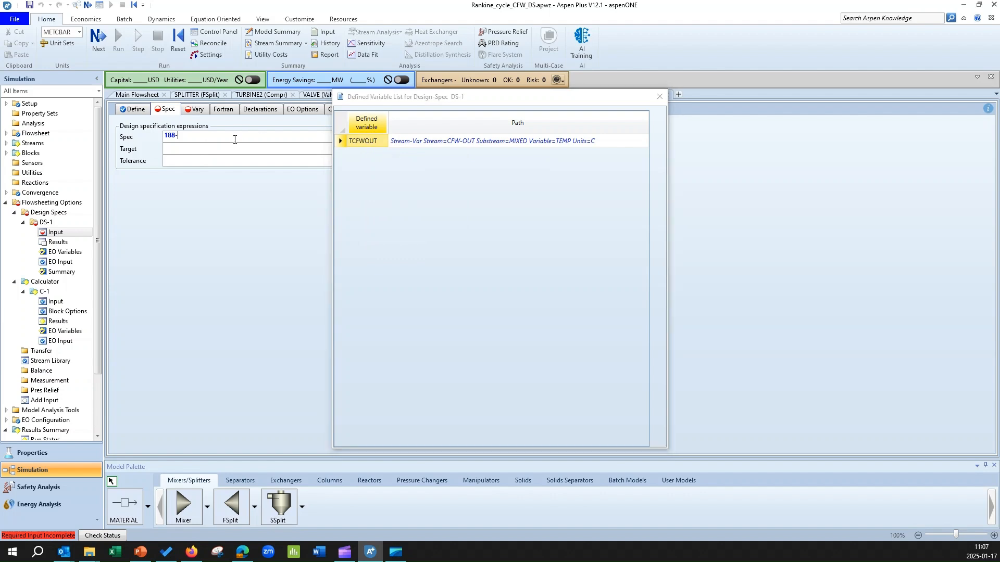
right_click(235, 140)
click(250, 183)
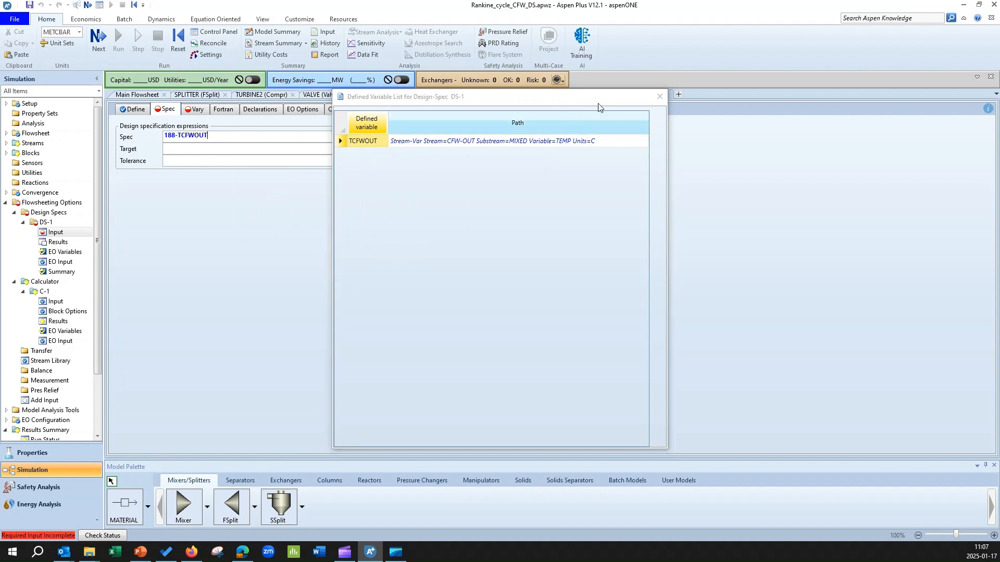
click(659, 97)
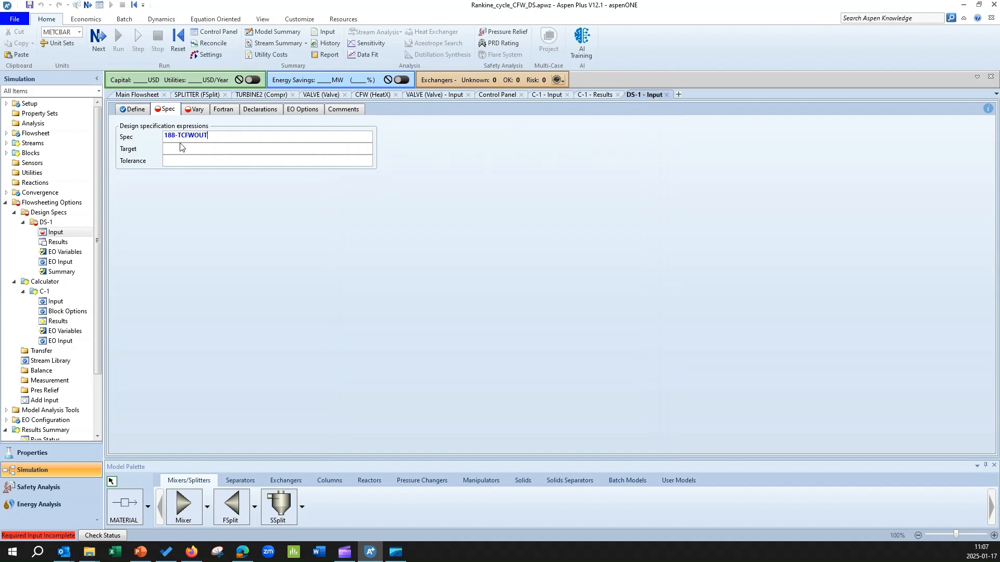
Set the DS-1 target to 3 and its tolerance to 0,1
click(218, 148)
text(3)
click(169, 162)
text(0,1)
Define the DS-1 manipulated variable as a Block-Var on block SPLITTER, variable FLOW/FRAC, with ID1 EXT
click(195, 109)
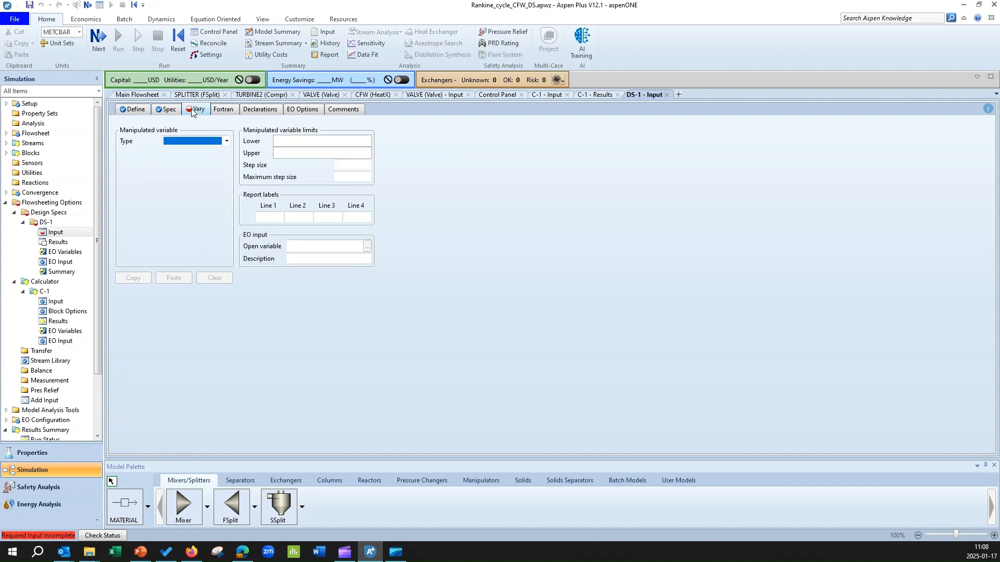
click(226, 141)
click(188, 182)
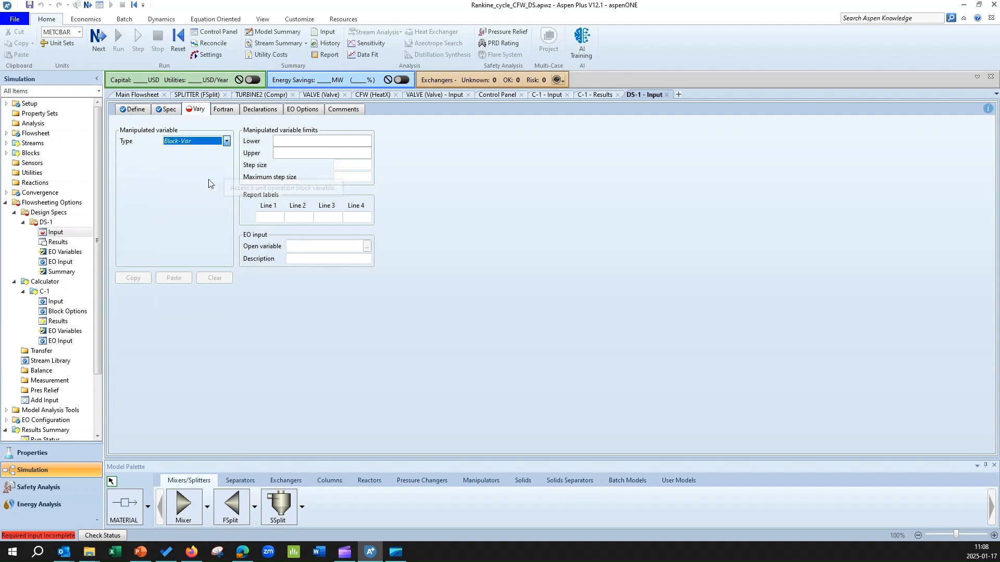
click(227, 153)
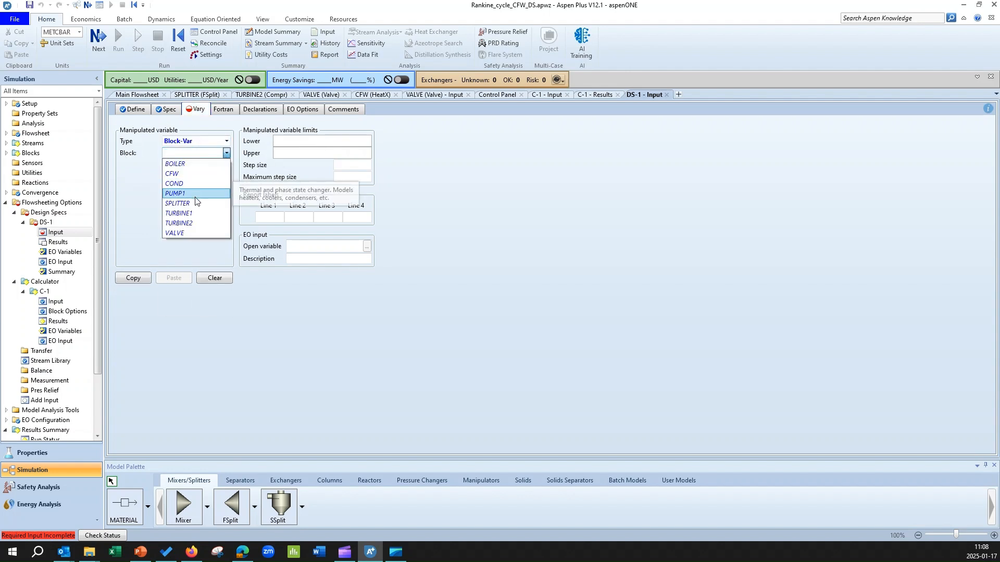
click(196, 204)
click(215, 164)
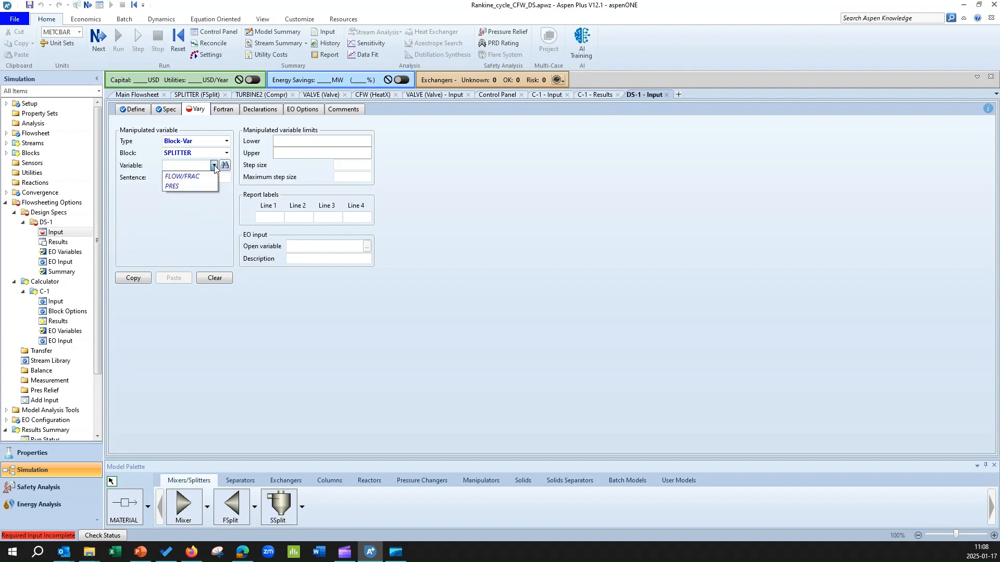
click(196, 177)
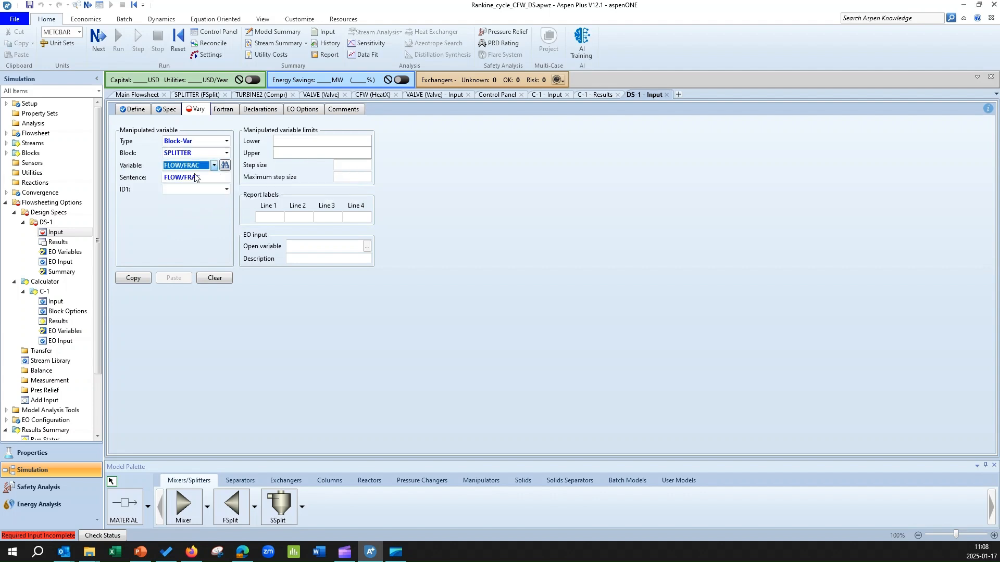
click(226, 189)
click(211, 198)
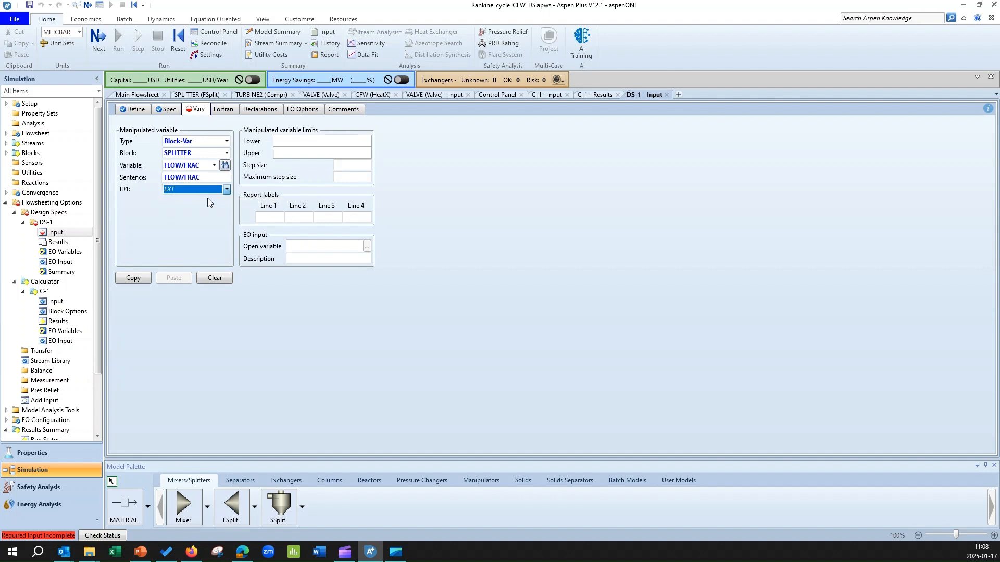
Limit the manipulated variable to a lower bound of 0,01 and an upper bound of 0,5
click(359, 145)
text(0,01)
click(368, 152)
text(0,5)
key(Return)
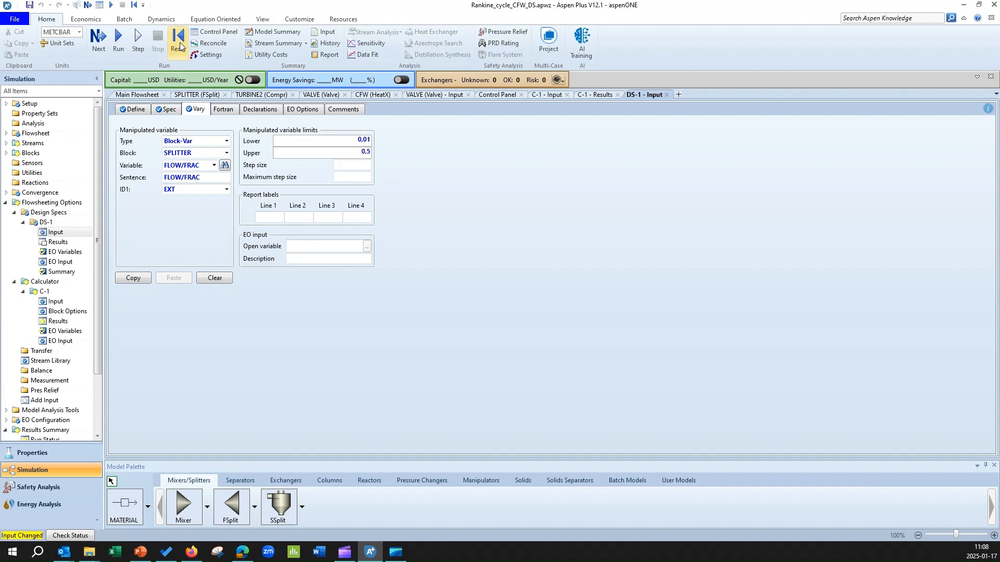
Reinitialize the simulation and run it with design specification DS-1
click(179, 47)
click(451, 303)
click(550, 296)
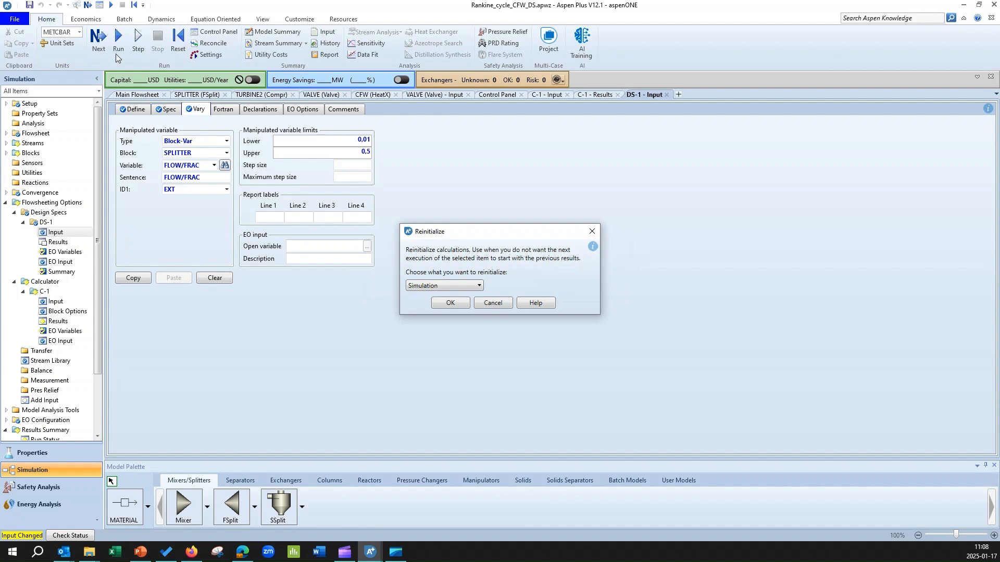
key(Escape)
click(99, 37)
click(556, 301)
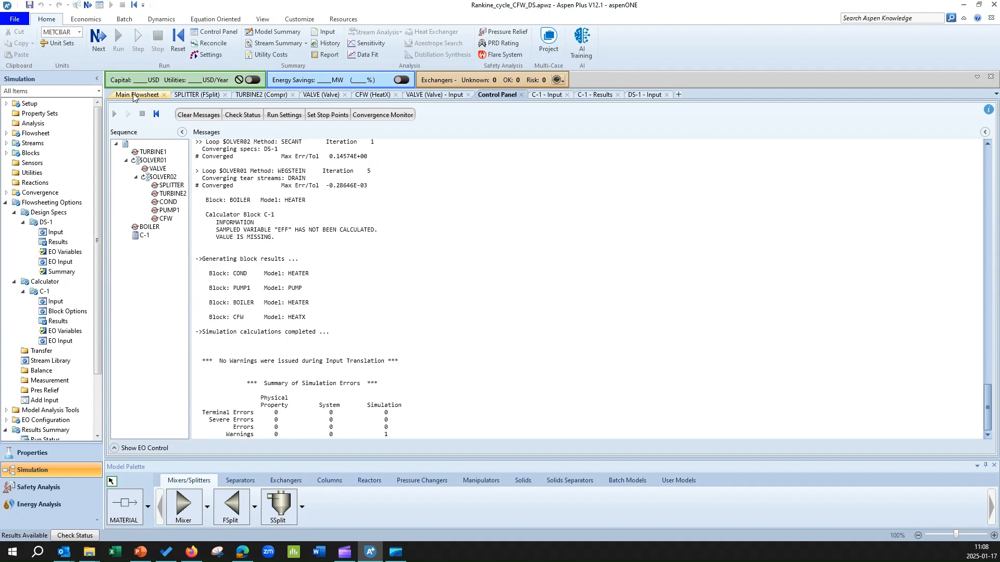
Examine the stream temperatures on the main flowsheet, the DS-1 results and the efficiency in the C-1 calculator results
click(134, 95)
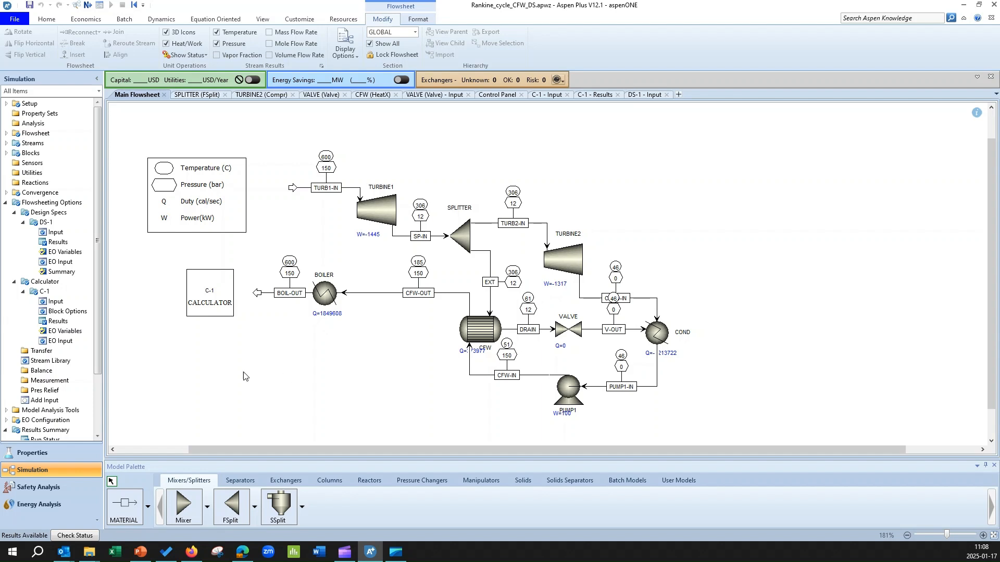
click(59, 243)
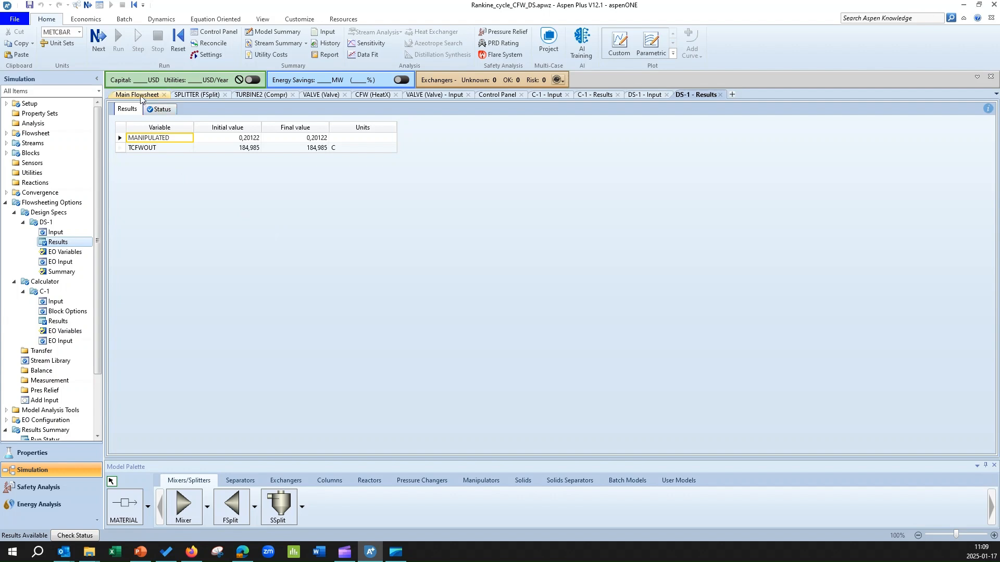
click(67, 321)
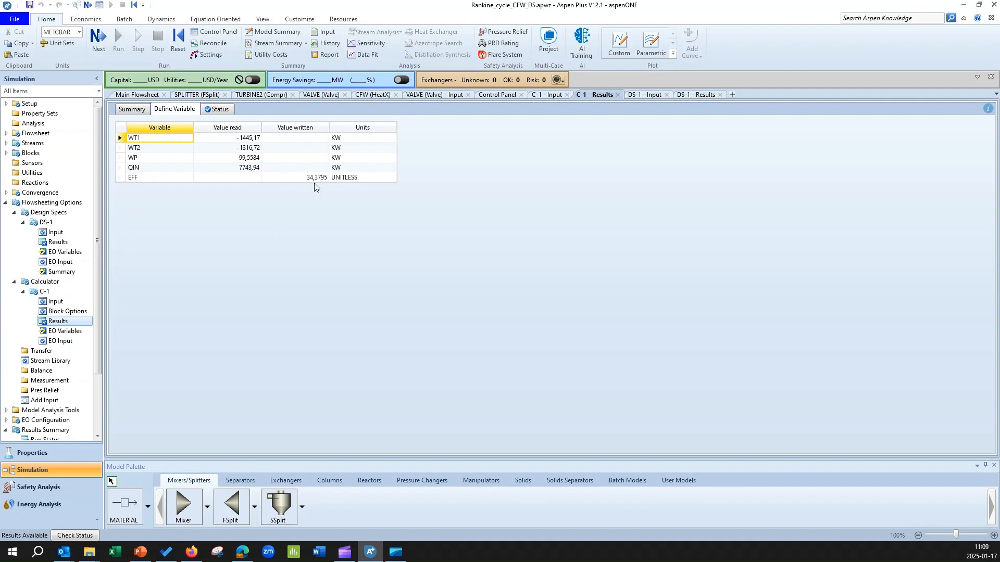
click(140, 95)
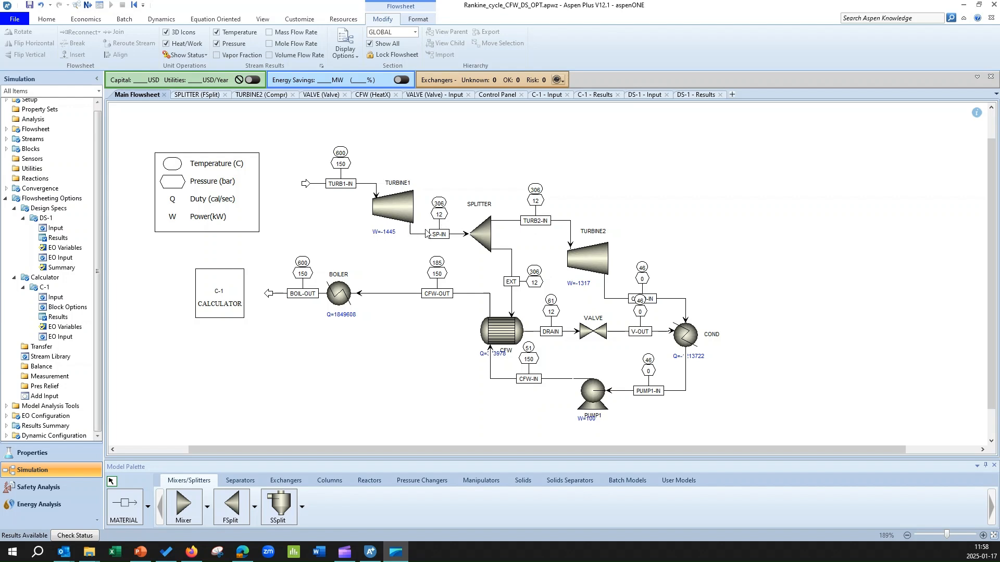
Review the Vary and Spec inputs of DS-1 and return to the main flowsheet
click(56, 228)
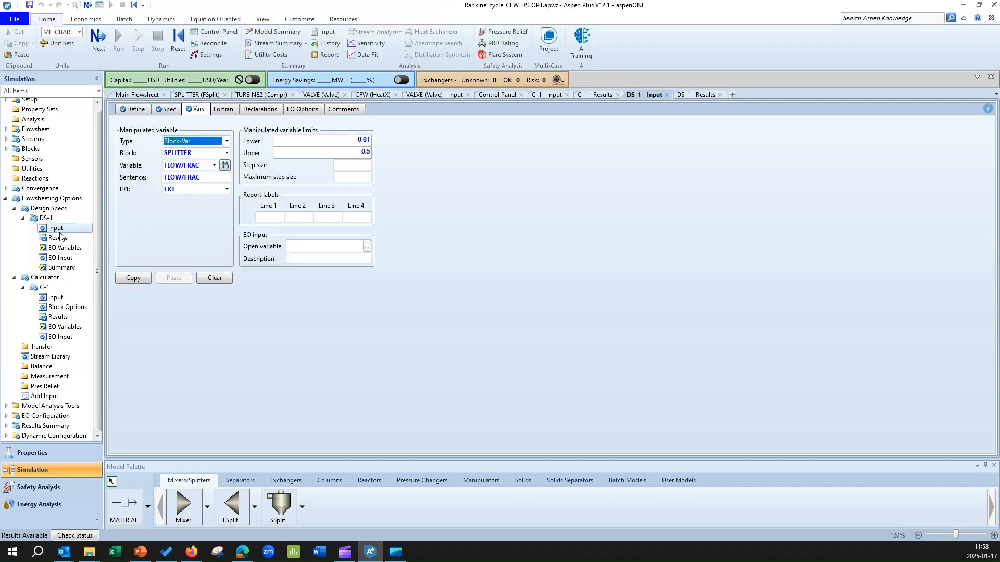
click(163, 111)
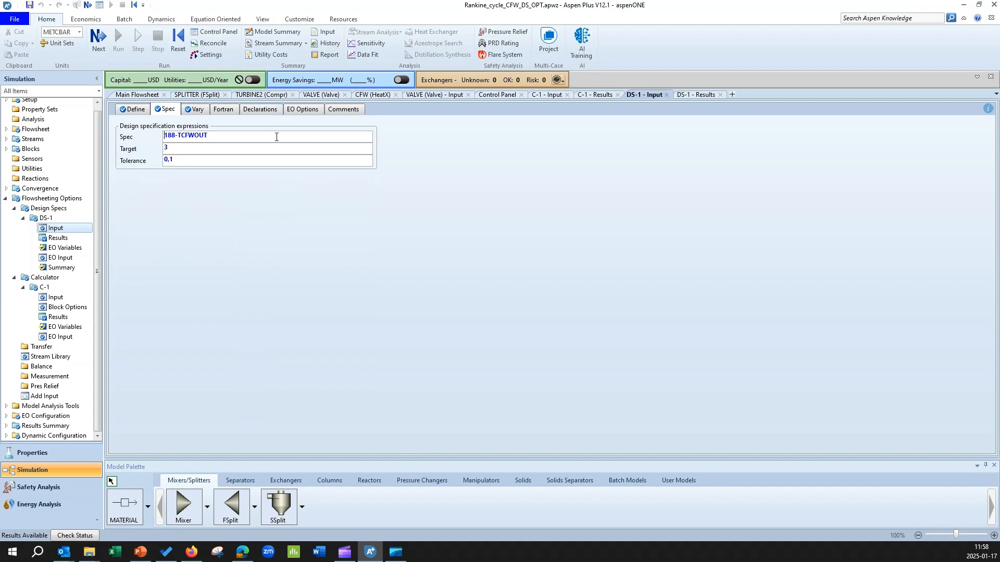
click(137, 94)
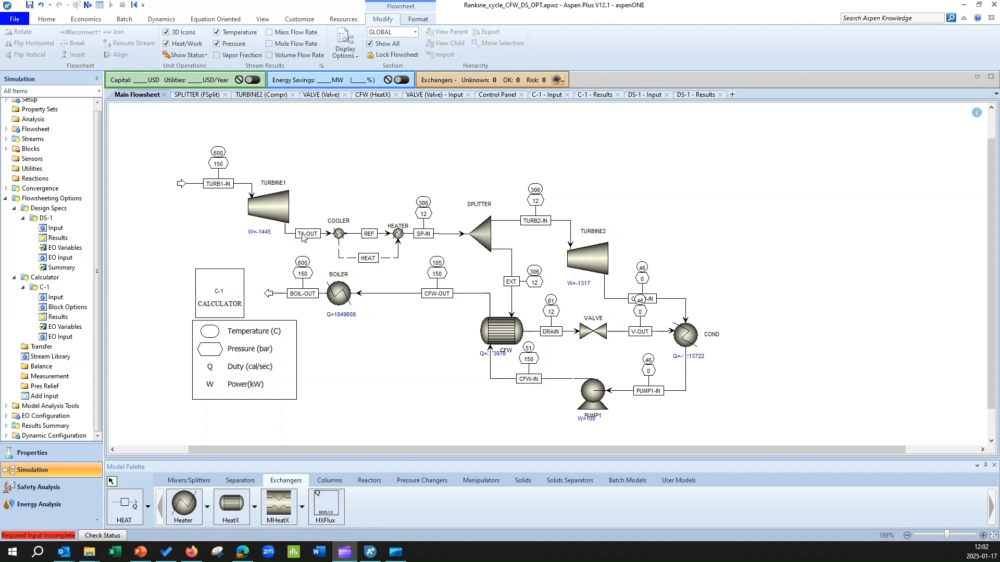
Specify the COOLER block by a vapor fraction of 0 and a pressure-drop correlation parameter of 0
click(88, 5)
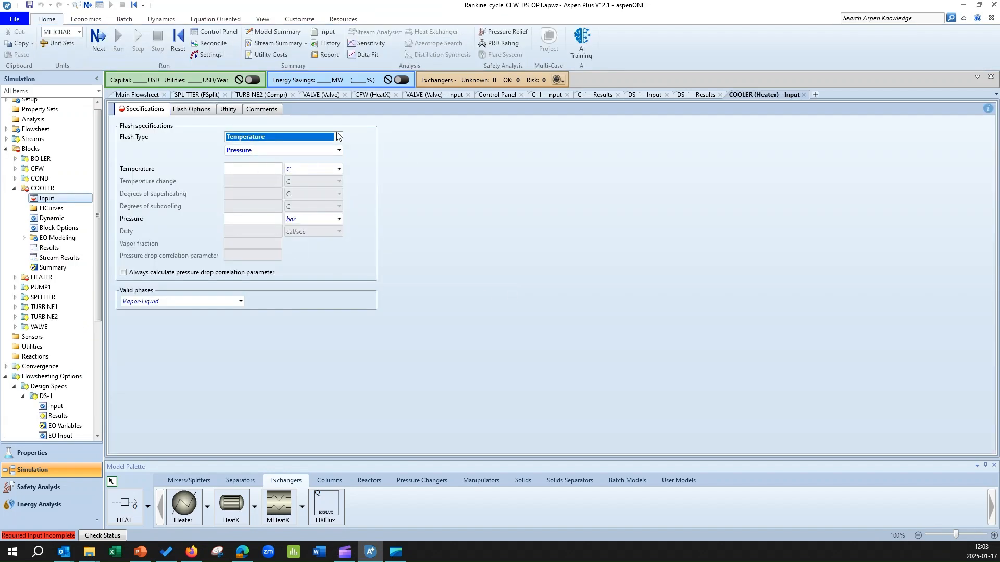
click(339, 137)
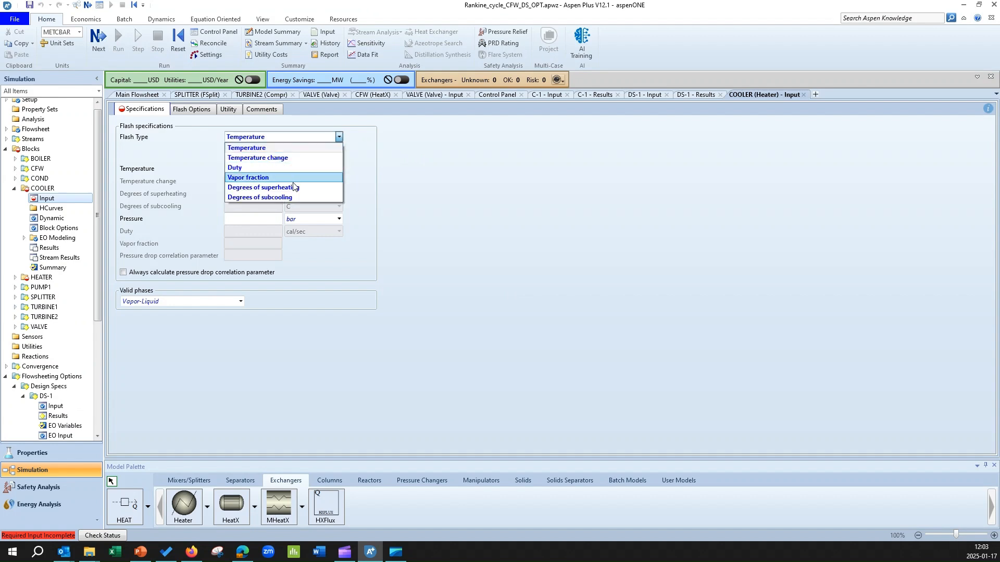
click(295, 179)
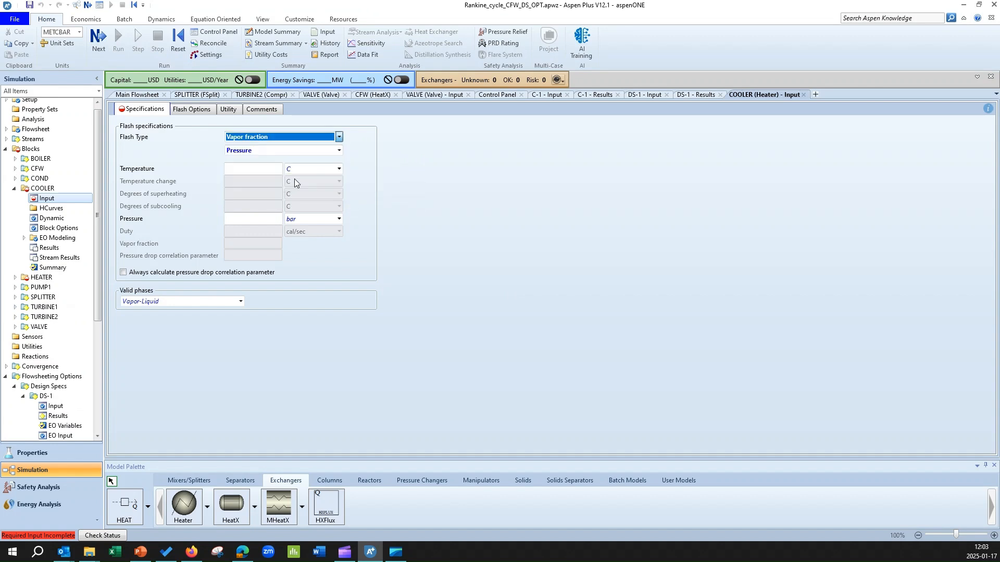
click(276, 244)
text(0)
click(336, 138)
click(323, 180)
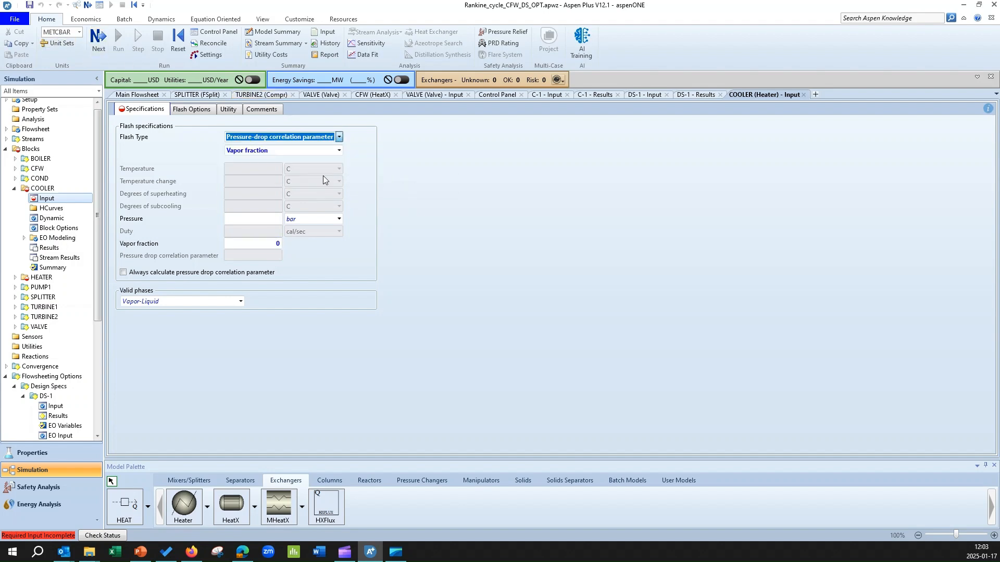
click(266, 258)
text(0)
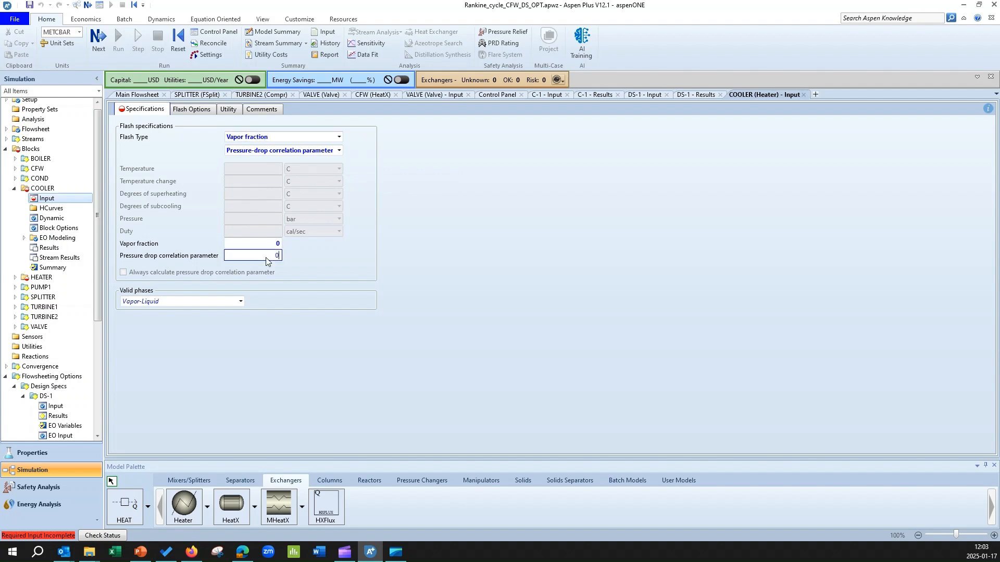
Check the flash type options of the HEATER block and its place on the main flowsheet
click(137, 95)
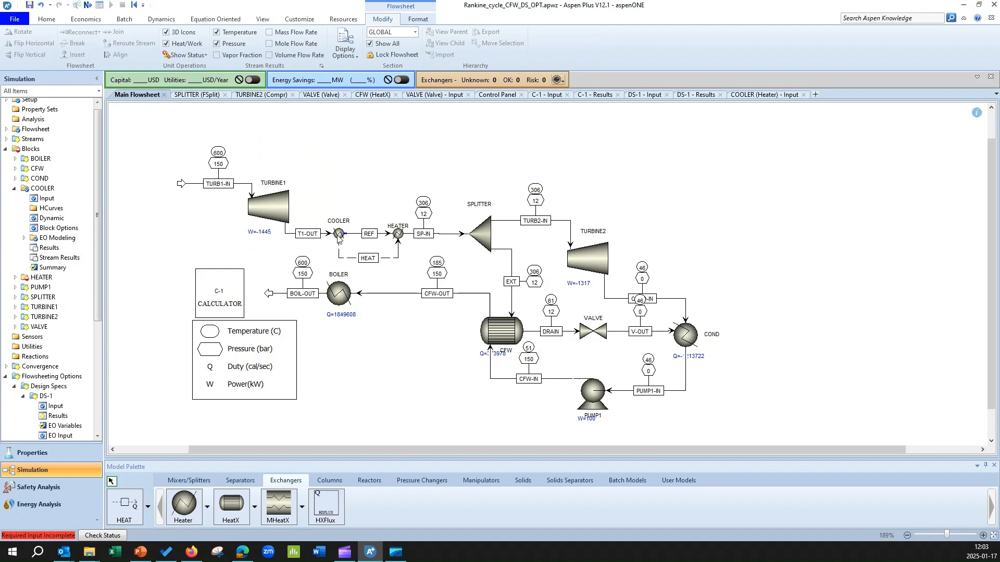
double_click(398, 235)
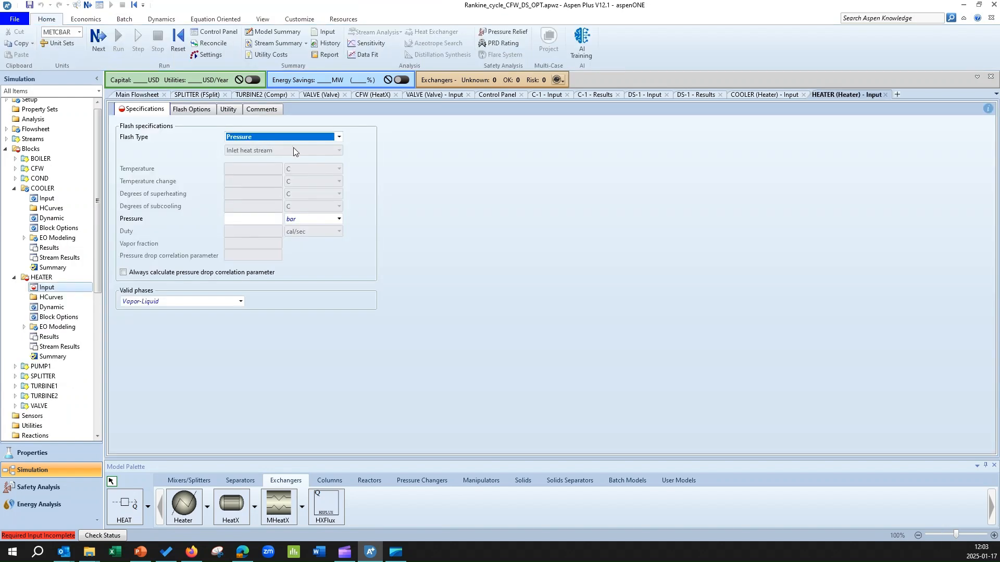
click(339, 138)
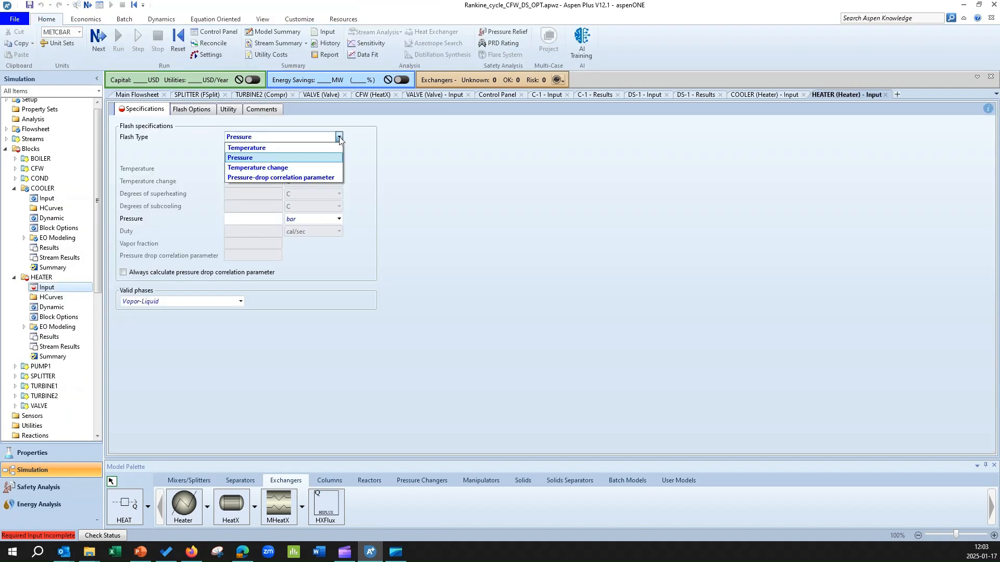
click(146, 92)
click(147, 94)
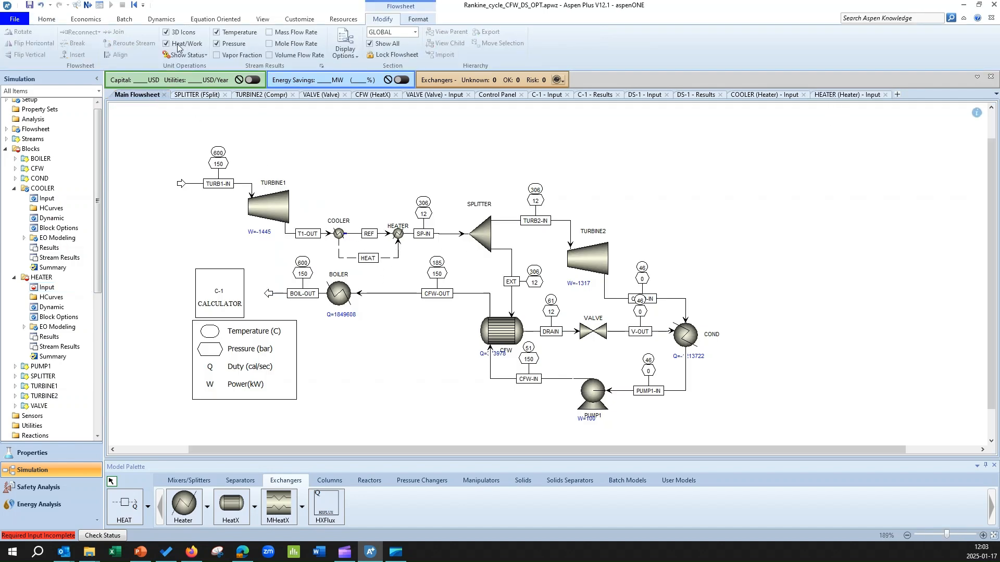
Set the HEATER block's flash type to Pressure-drop correlation parameter with a value of 0
click(87, 5)
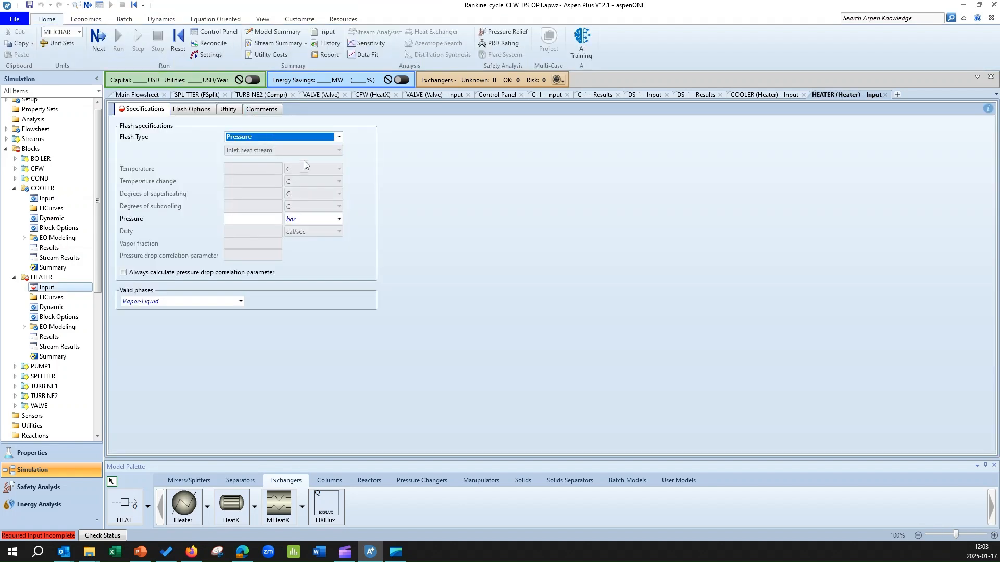
click(339, 137)
click(292, 178)
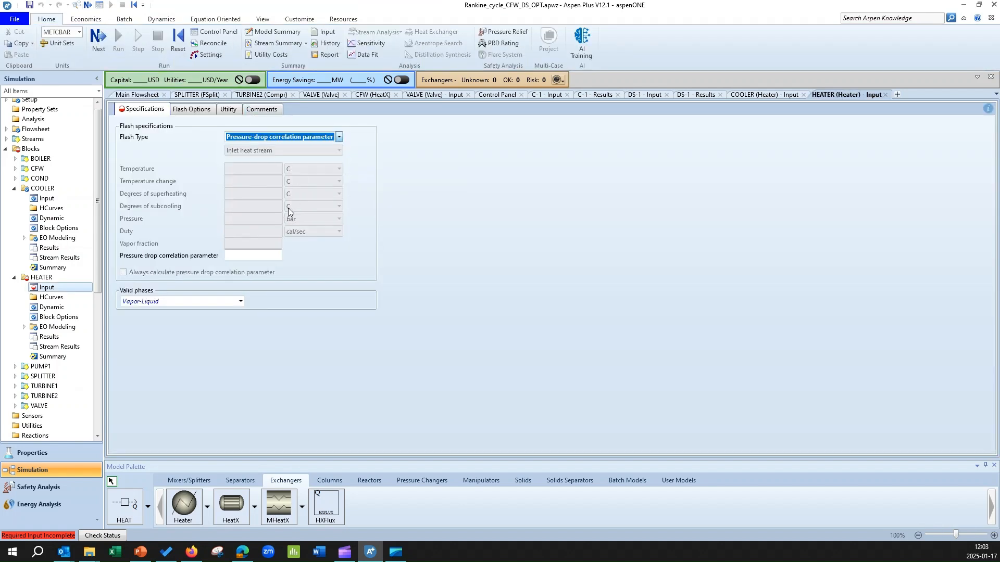
click(271, 255)
text(0)
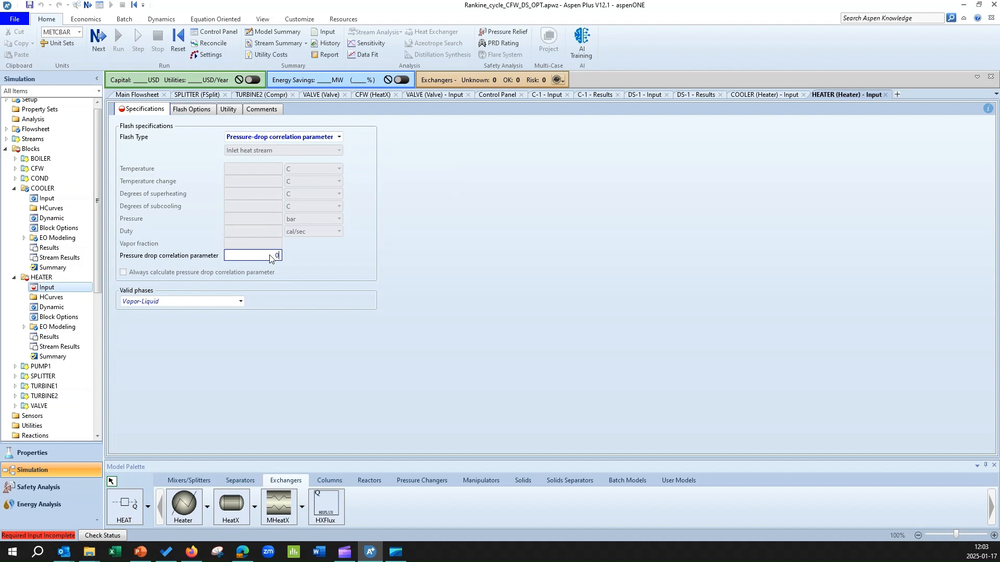
key(Return)
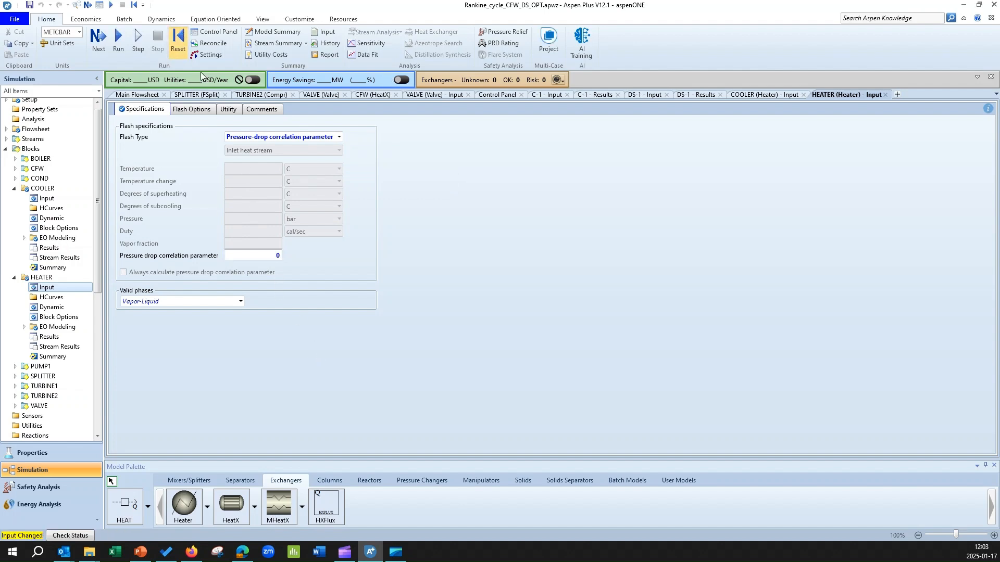
Reinitialize the simulation, run it with the COOLER and HEATER specifications, and return to the main flowsheet
click(177, 38)
click(450, 302)
click(567, 296)
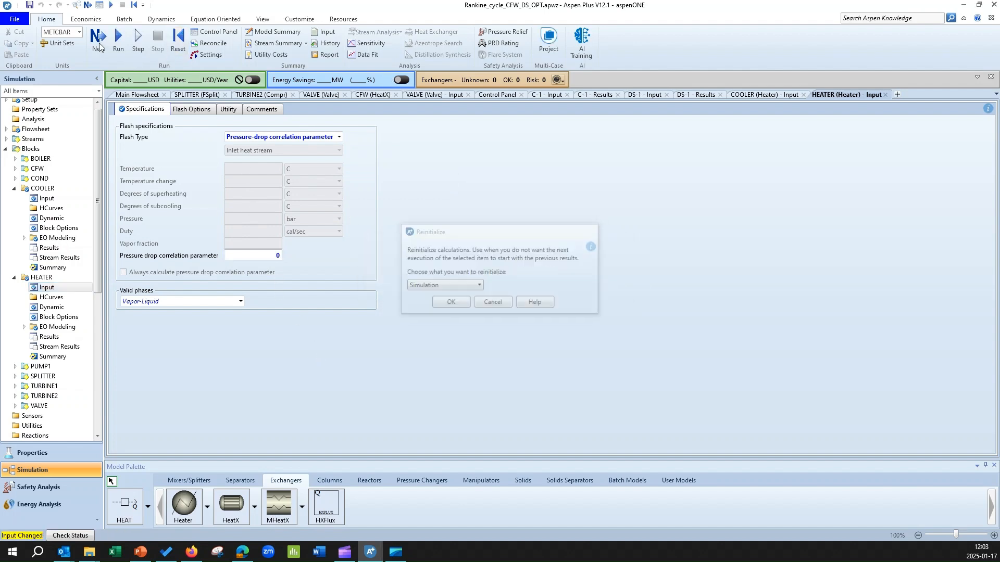
click(99, 37)
click(563, 296)
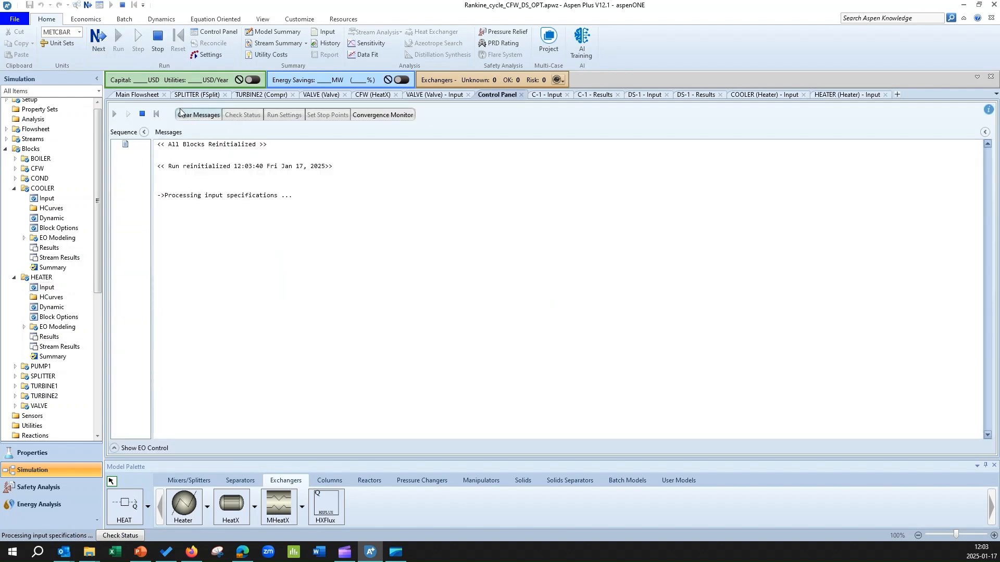
click(137, 95)
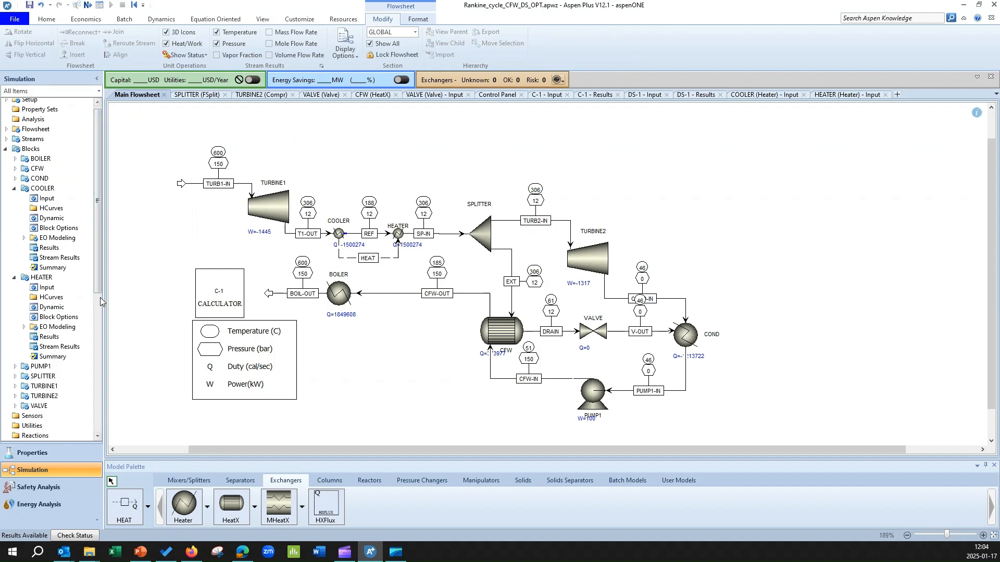
Add a new sampled variable named TREF to the definitions of design specification DS-1
scroll(102, 301, down, 1)
scroll(81, 293, down, 6)
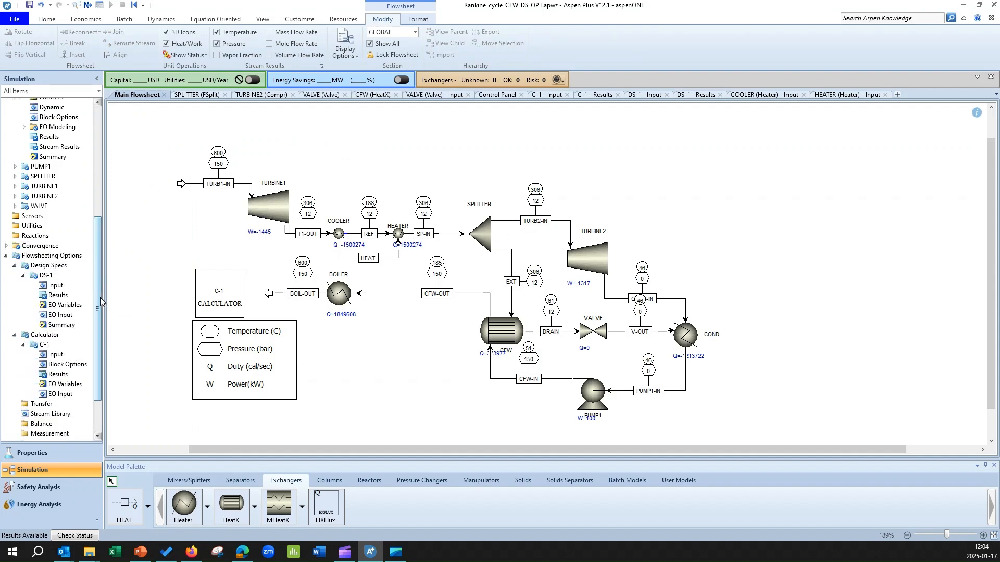
double_click(66, 288)
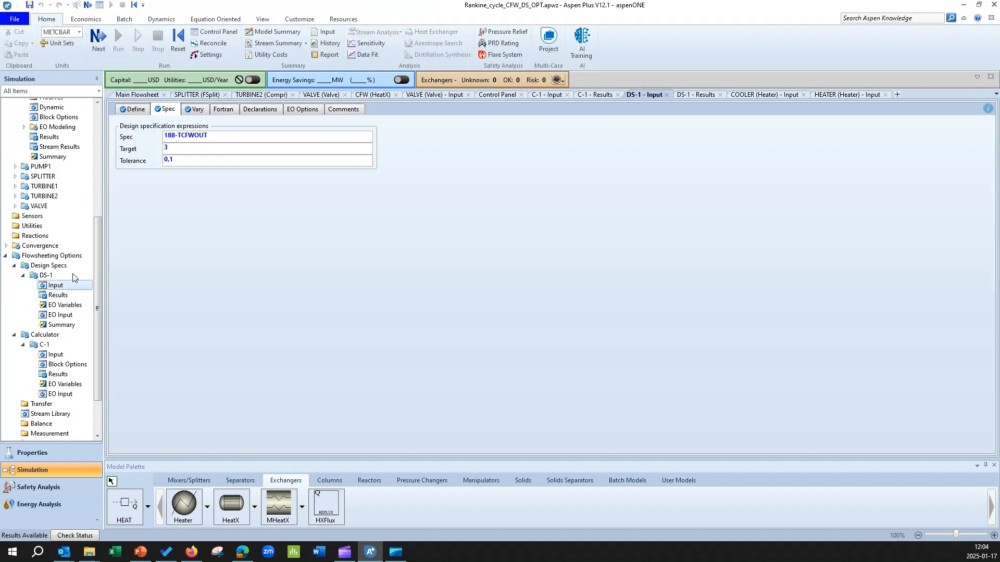
click(136, 110)
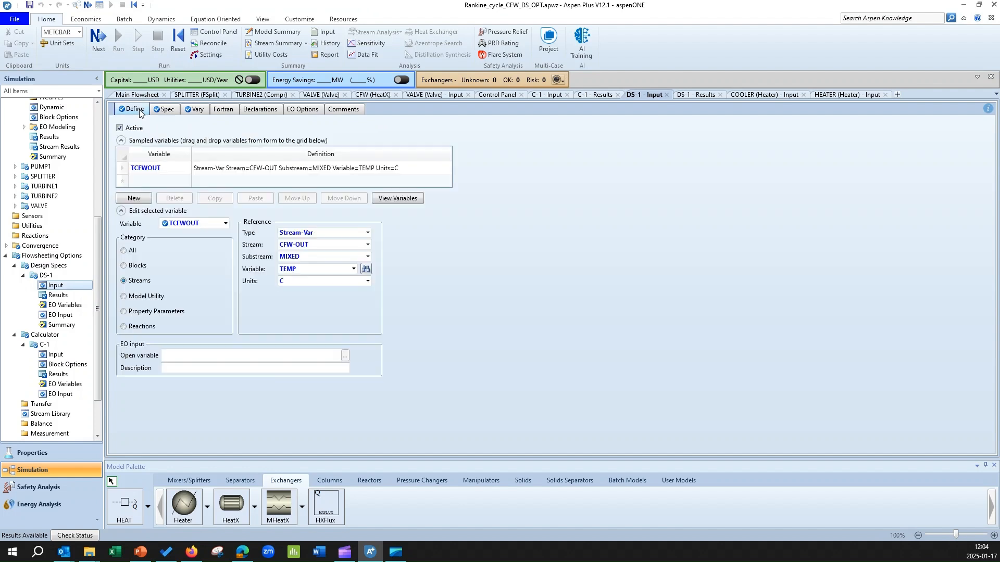
click(138, 199)
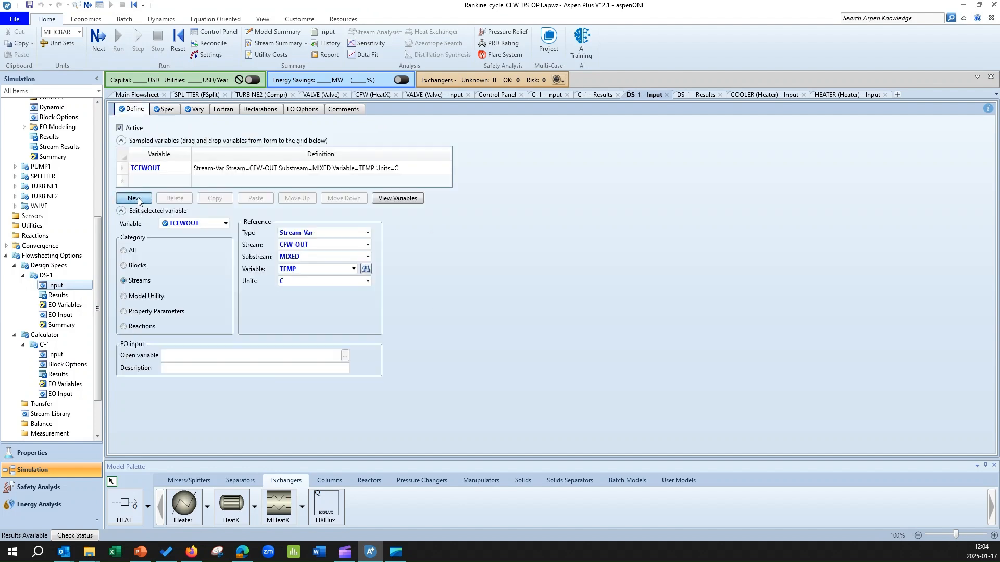
text(TREF)
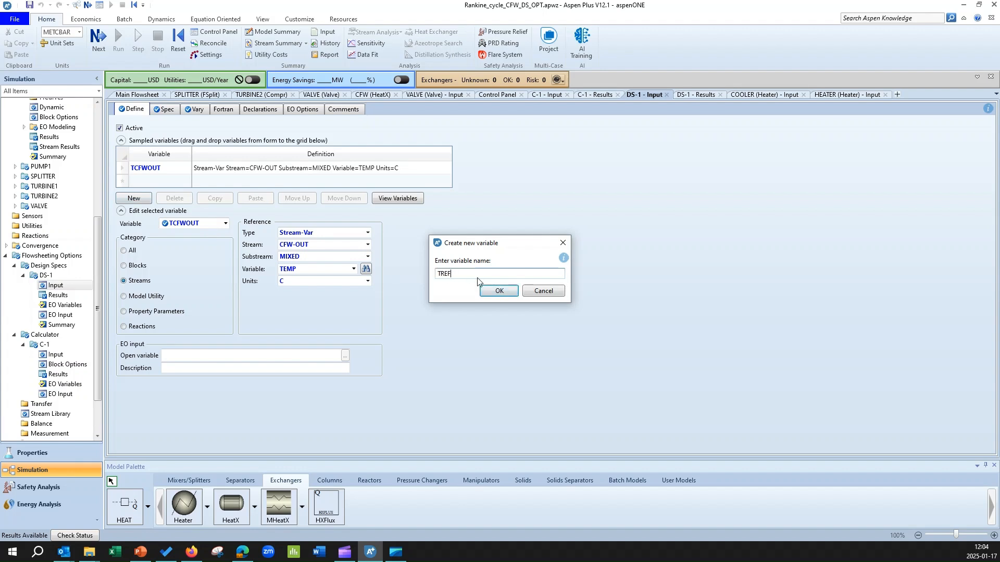
click(504, 290)
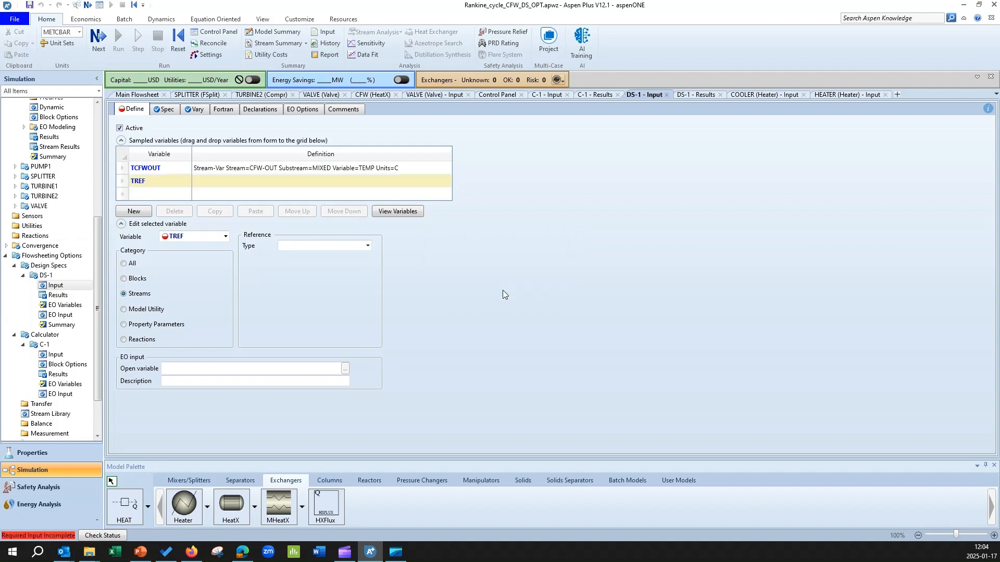
Set the outline color of the REF stream between COOLER and HEATER to red on the main flowsheet
click(138, 95)
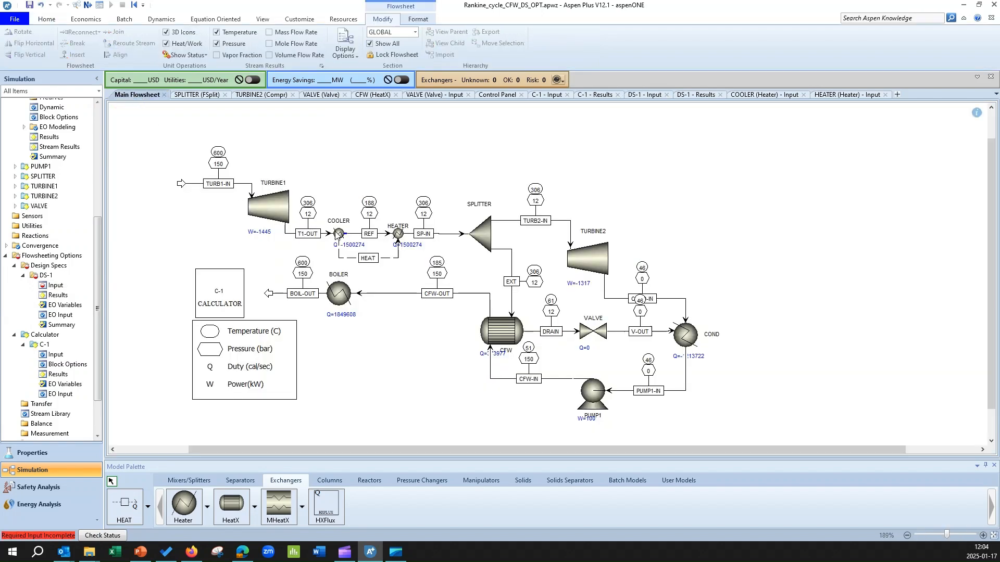
right_click(358, 234)
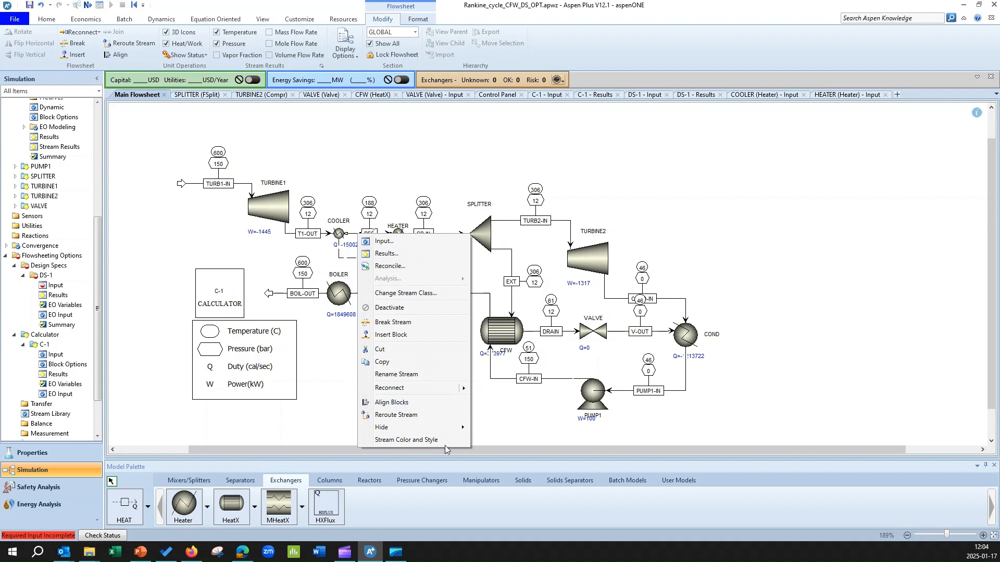
click(406, 440)
click(486, 214)
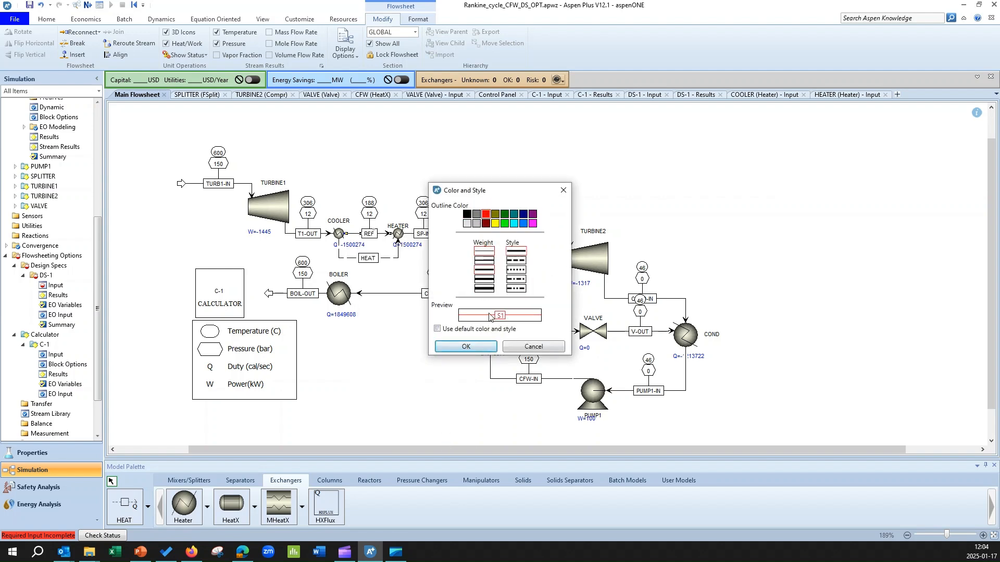
click(478, 346)
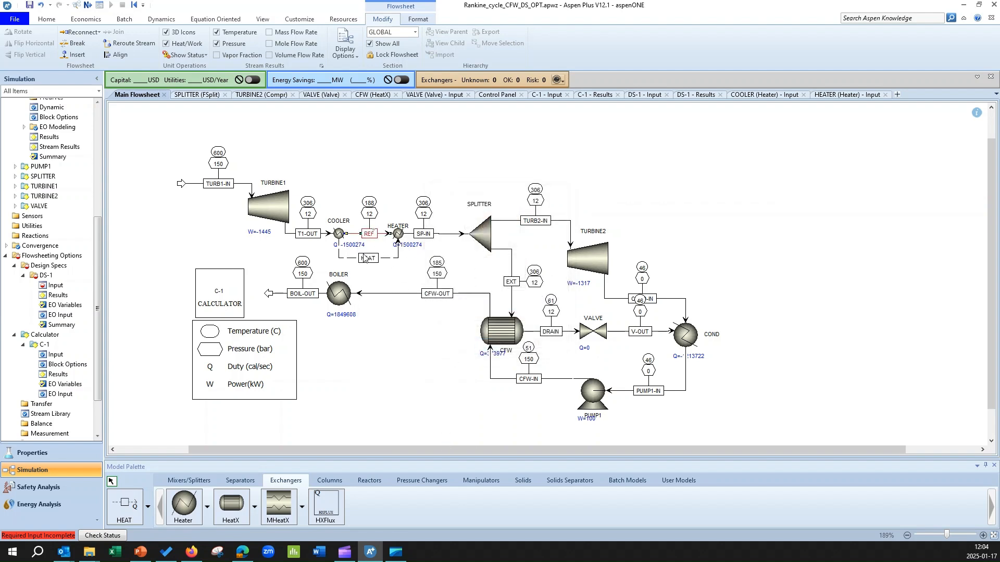
click(387, 210)
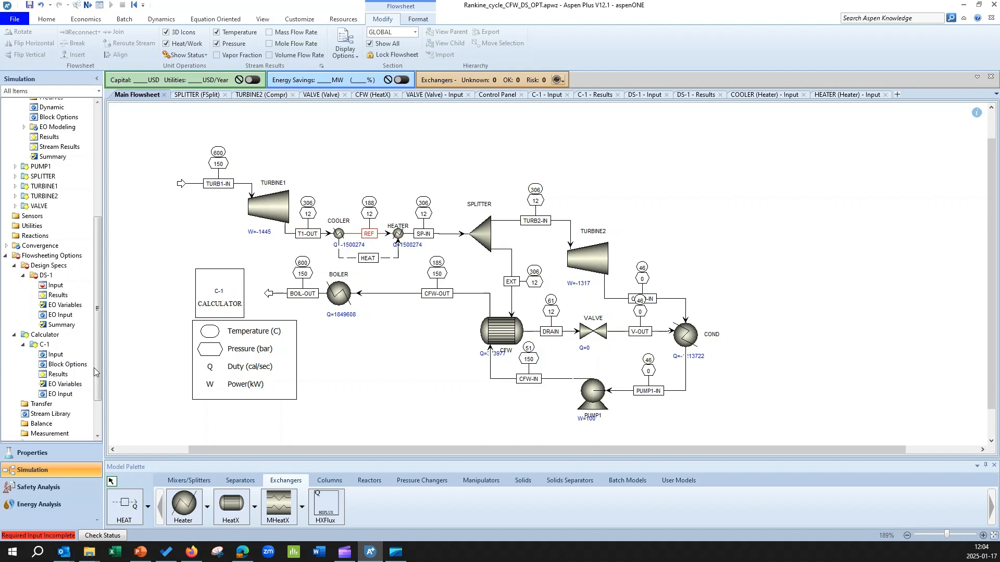
Define TREF in DS-1 as a Stream-Var in the Streams category, referencing stream REF, substream MIXED and variable TEMP
scroll(63, 291, down, 2)
scroll(63, 291, up, 5)
scroll(51, 252, down, 5)
click(46, 218)
click(56, 230)
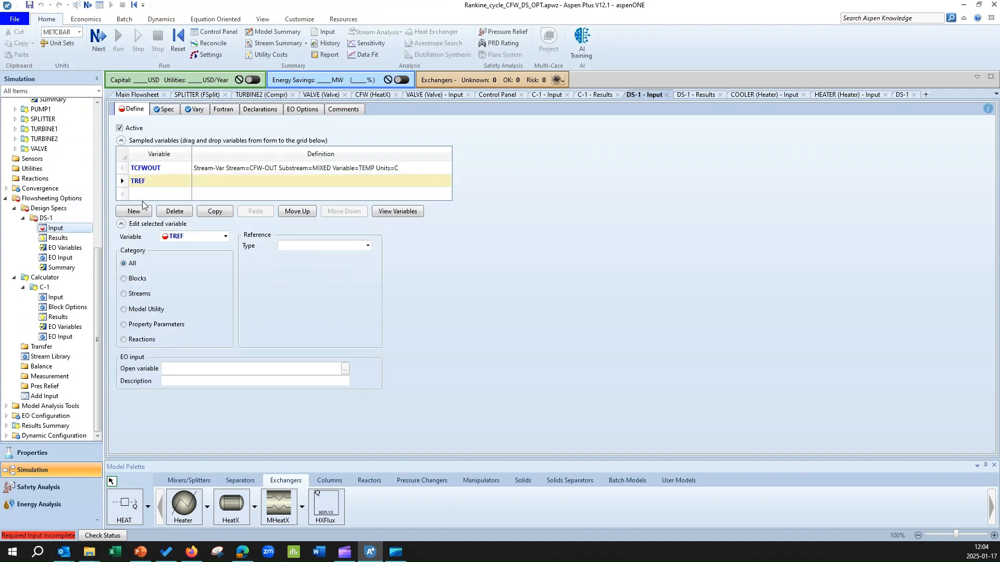
click(135, 294)
click(368, 246)
click(369, 246)
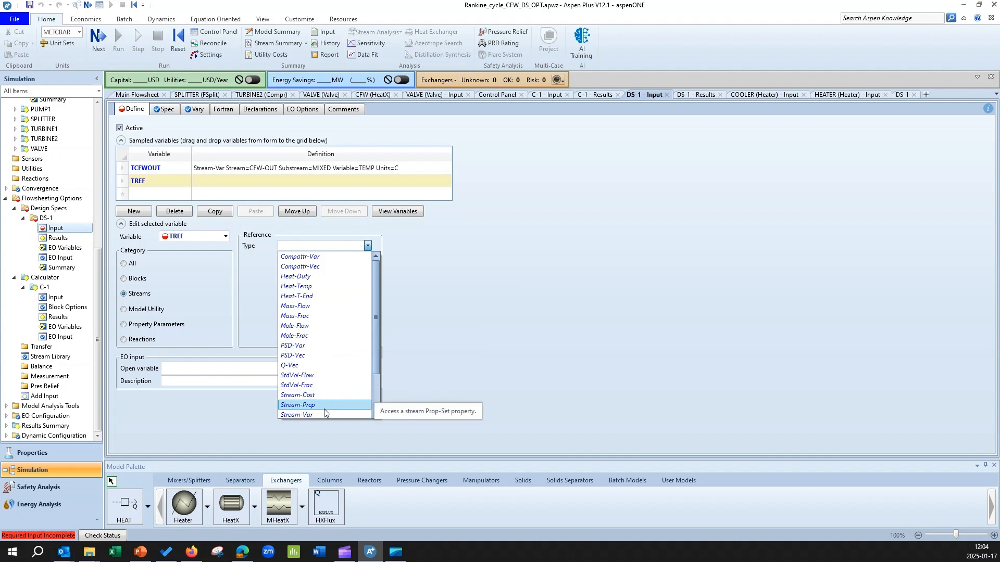
click(326, 388)
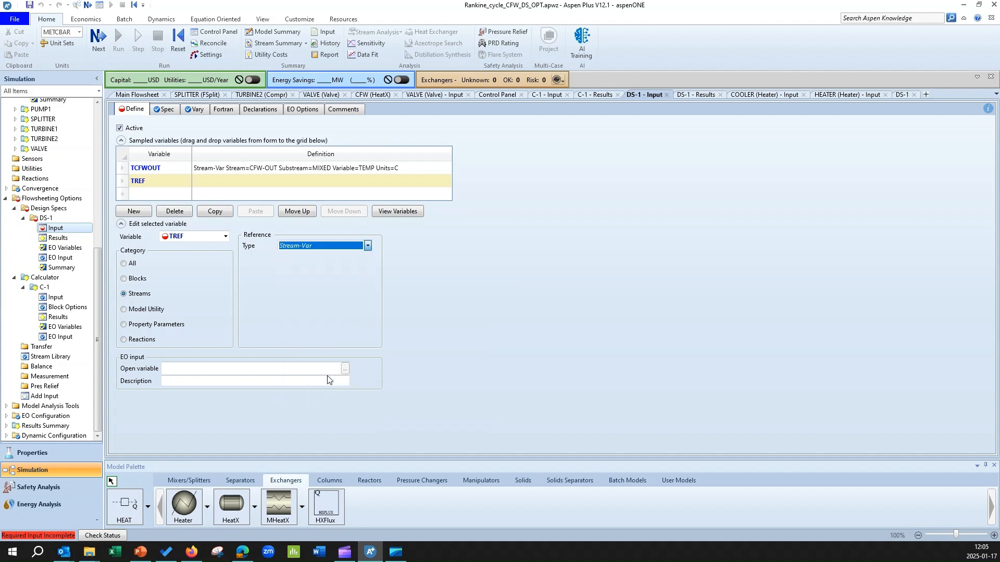
click(367, 258)
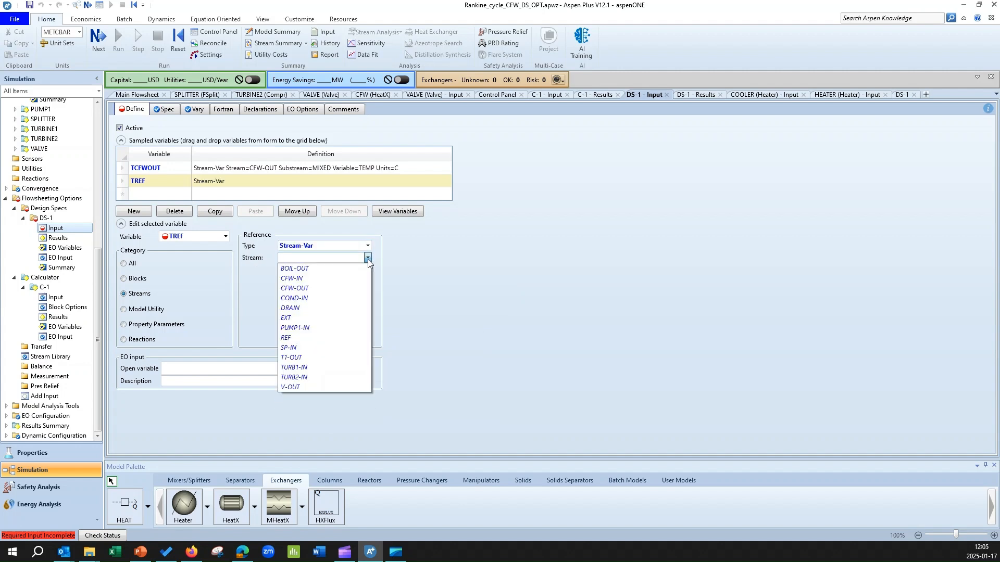
click(311, 338)
click(353, 283)
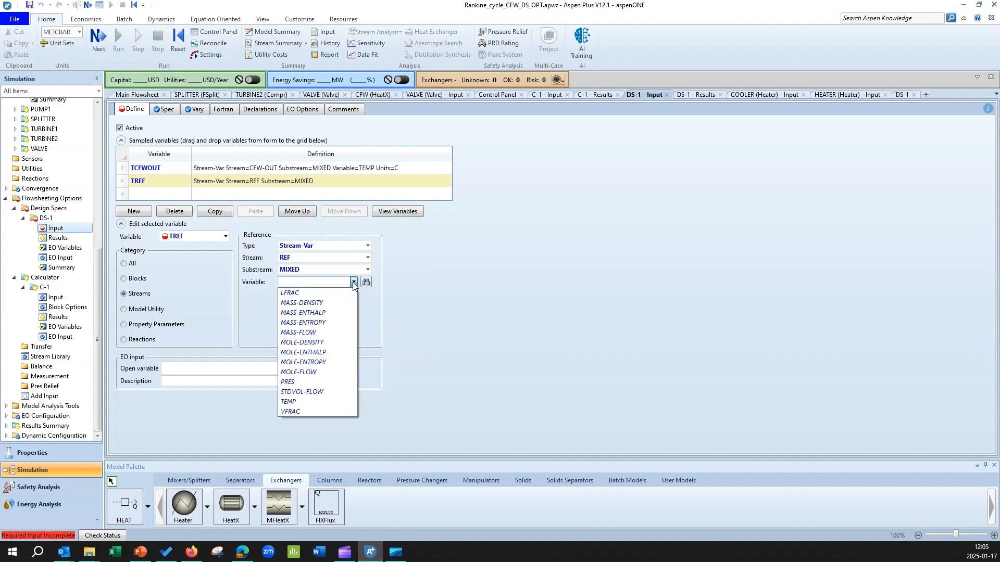
click(289, 401)
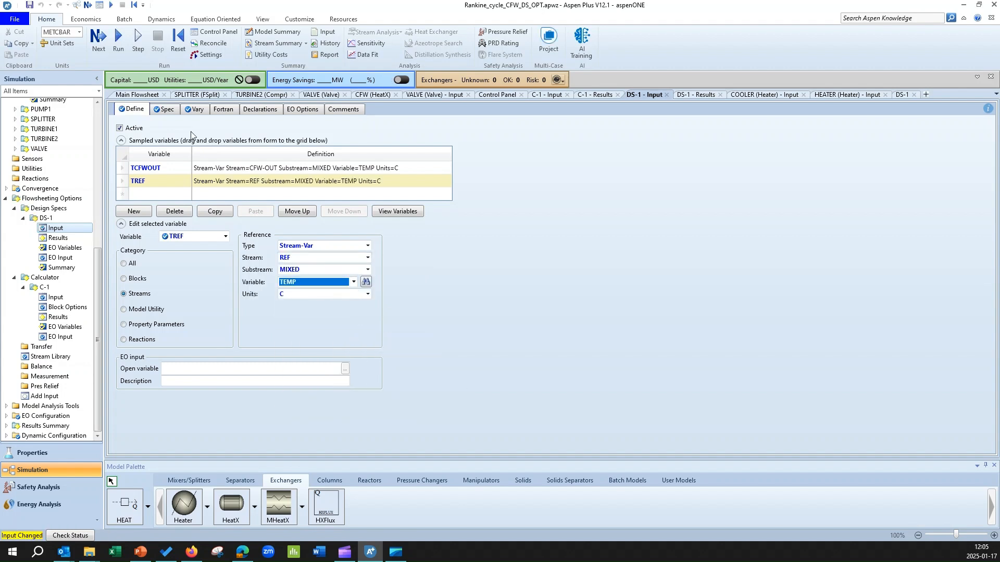
Replace the fixed 188 in DS-1's spec expression with the variable TREF to form TREF-TCFWOUT, and review the Vary inputs
click(167, 110)
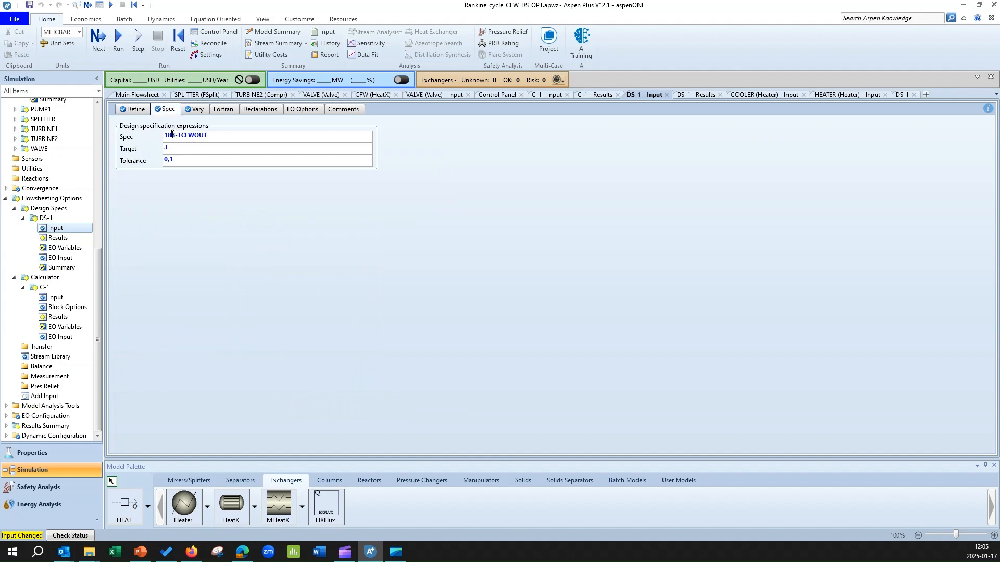
drag(175, 135, 164, 137)
key(BackSpace)
right_click(165, 137)
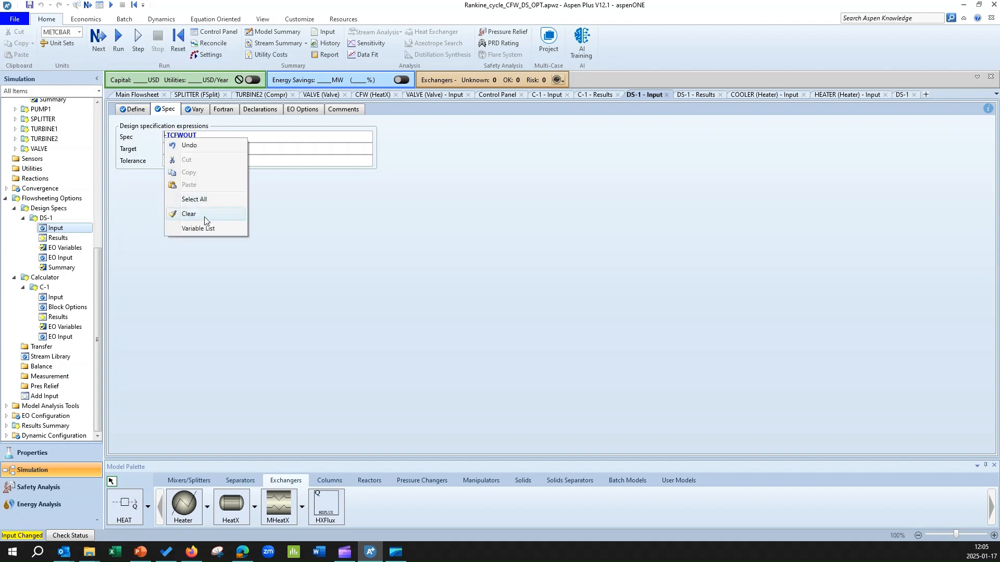
click(209, 230)
click(356, 156)
right_click(355, 155)
click(376, 162)
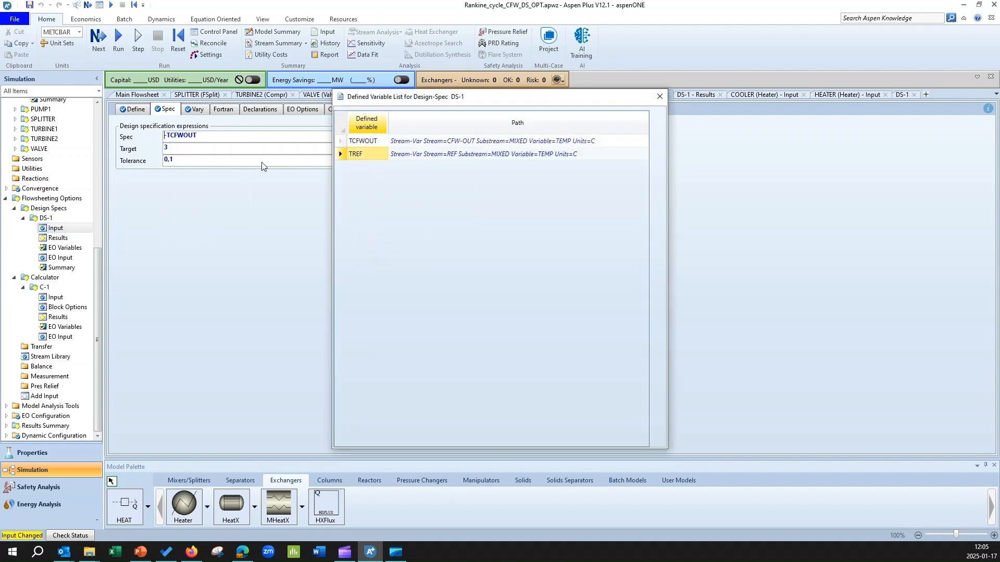
click(166, 136)
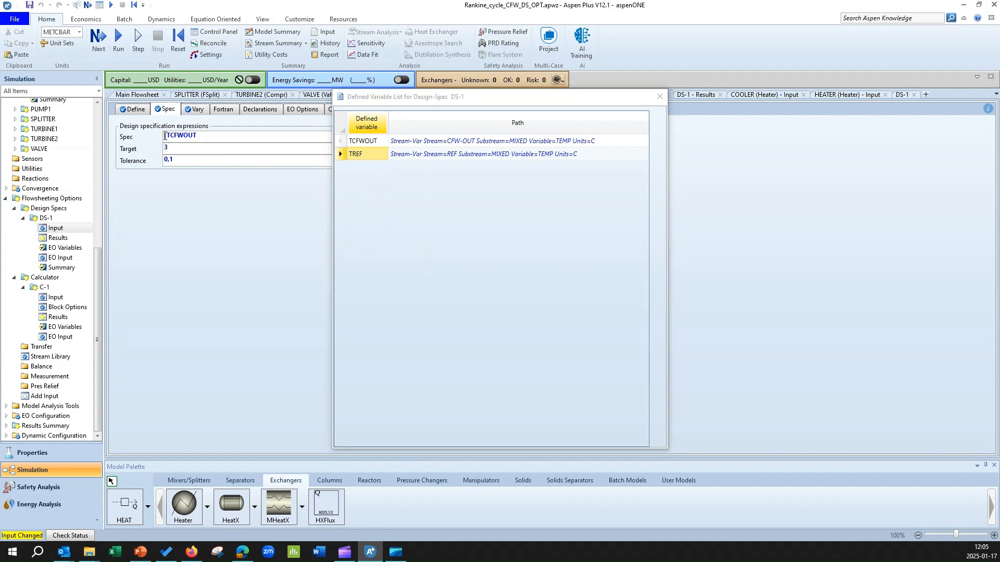
right_click(166, 136)
click(199, 183)
click(660, 96)
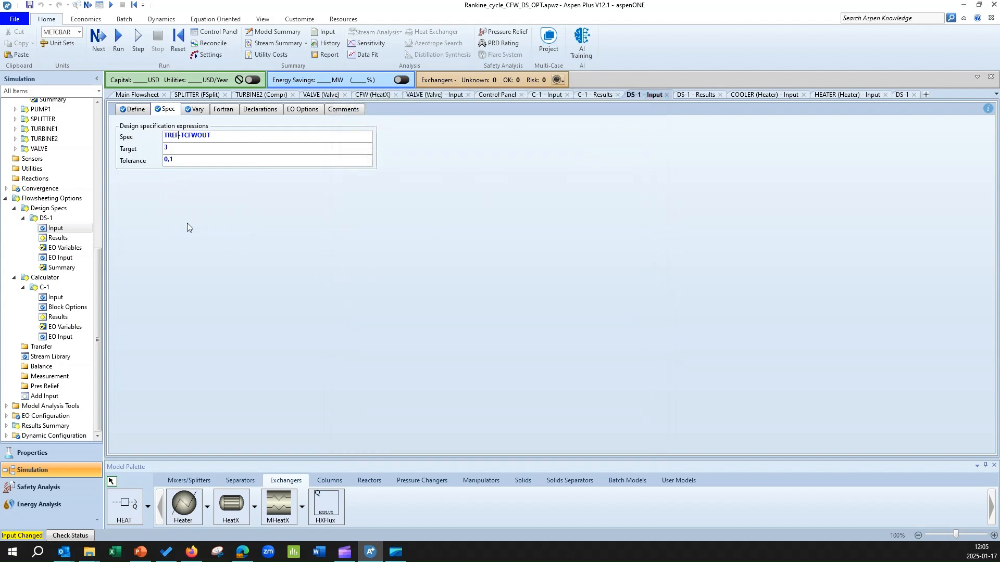
click(196, 110)
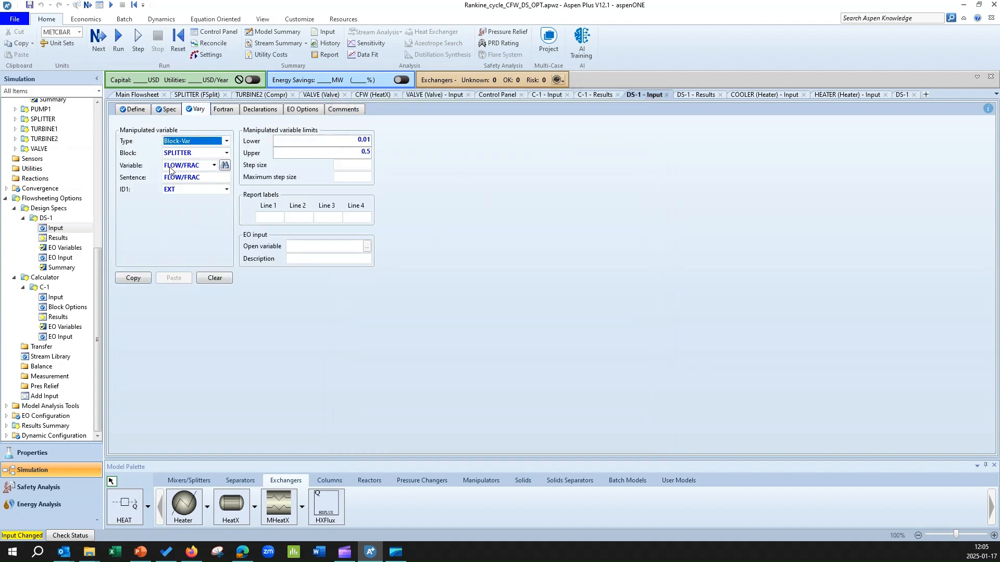
click(164, 111)
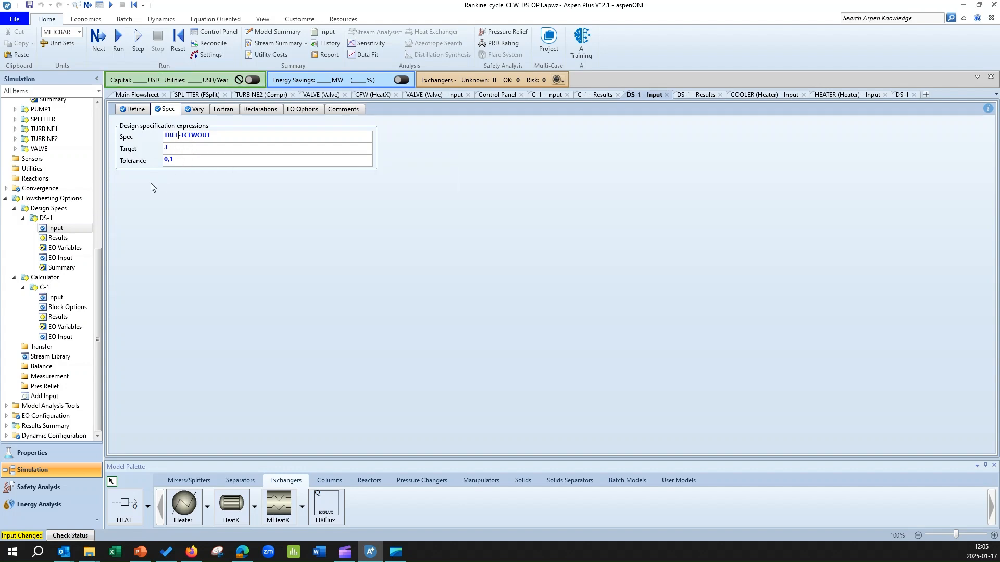
Reinitialize the whole simulation, run it with the updated design specification, and view the main flowsheet
click(177, 40)
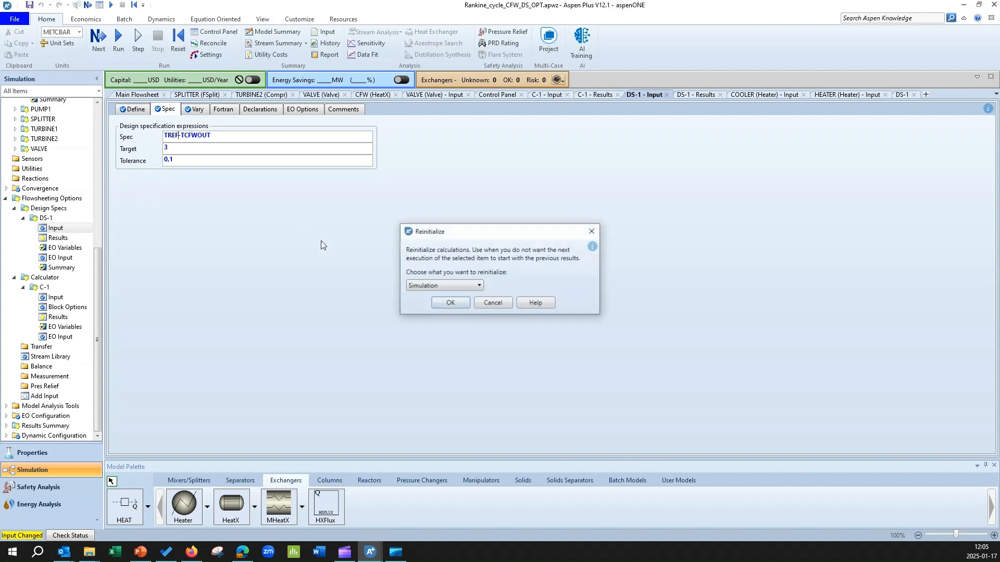
click(450, 303)
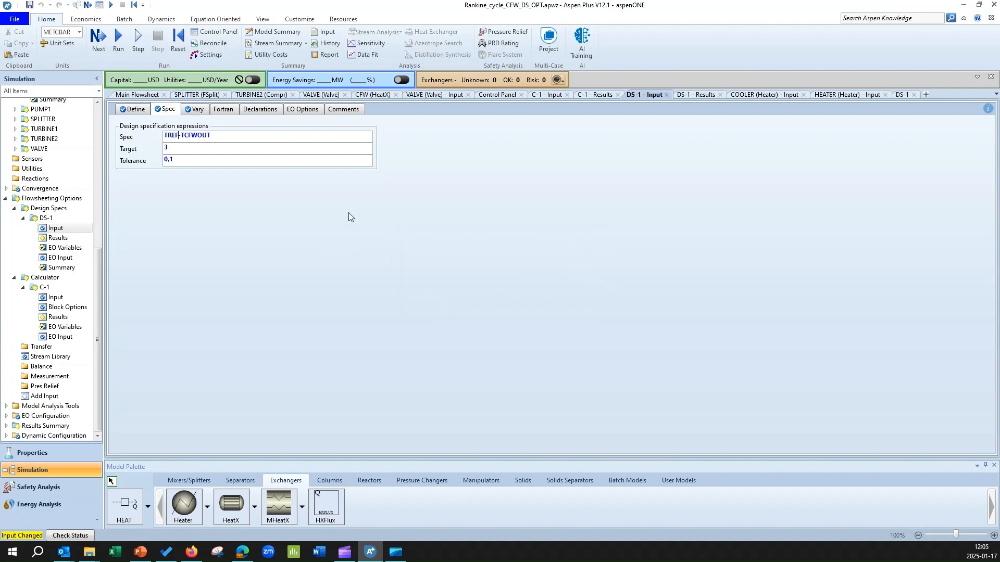
click(178, 39)
click(448, 303)
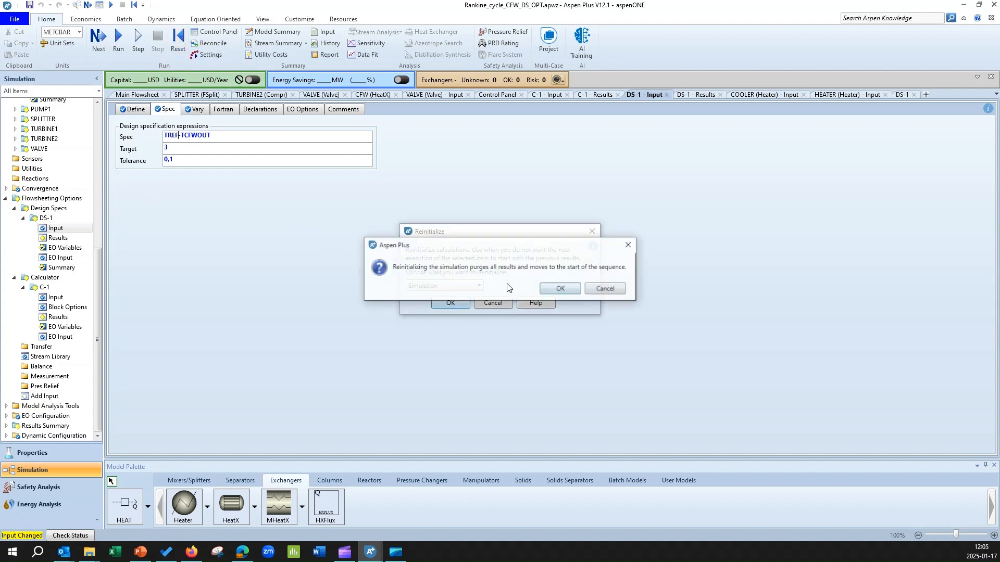
click(557, 289)
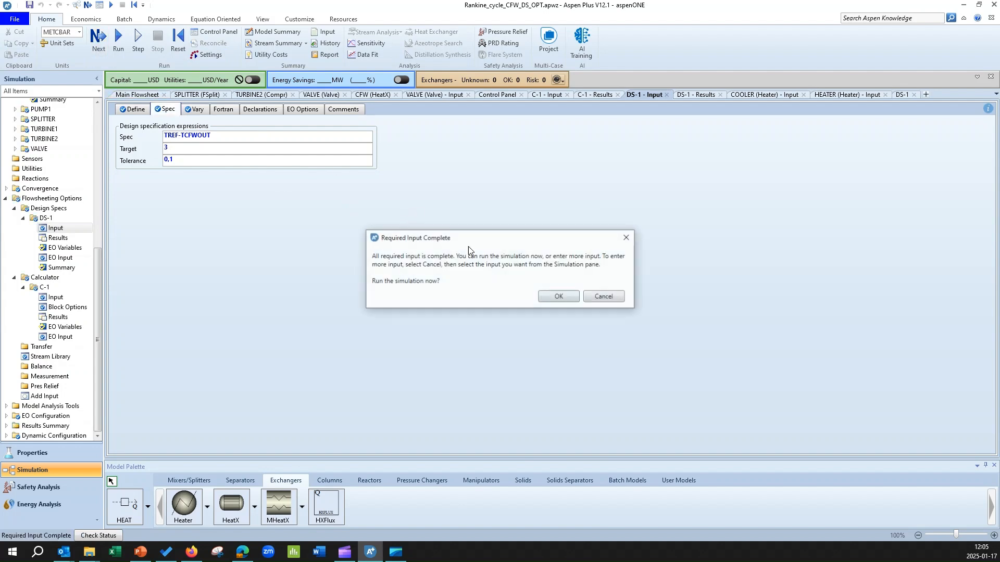
click(555, 300)
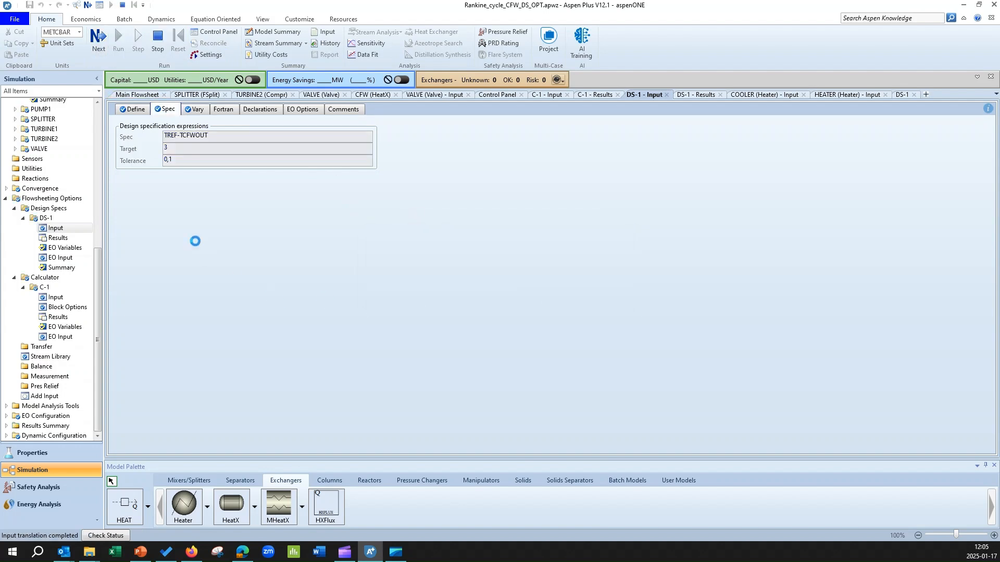
click(138, 95)
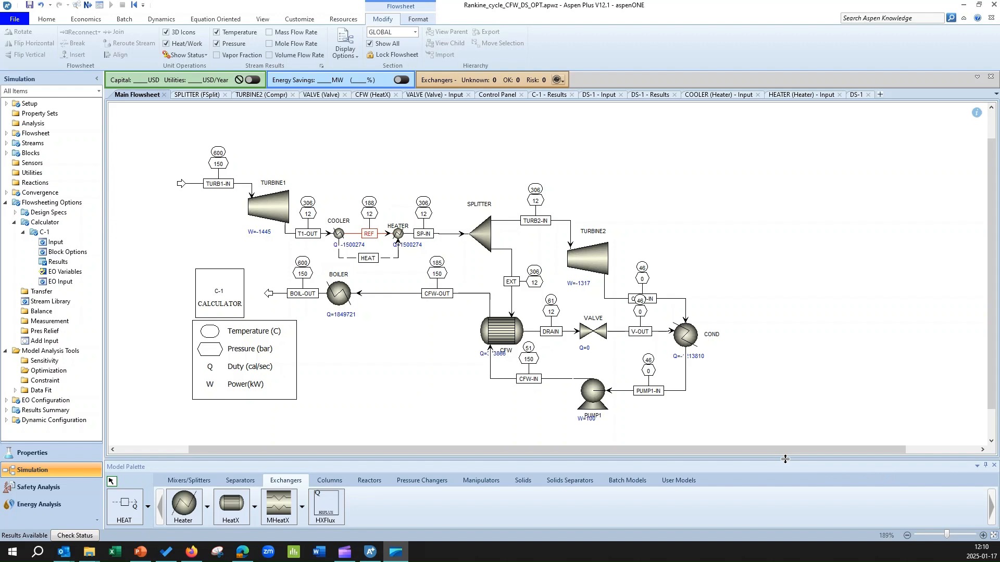
Create a new optimization with the ID O-1 and review its Objective & Constraints and Vary inputs
click(6, 202)
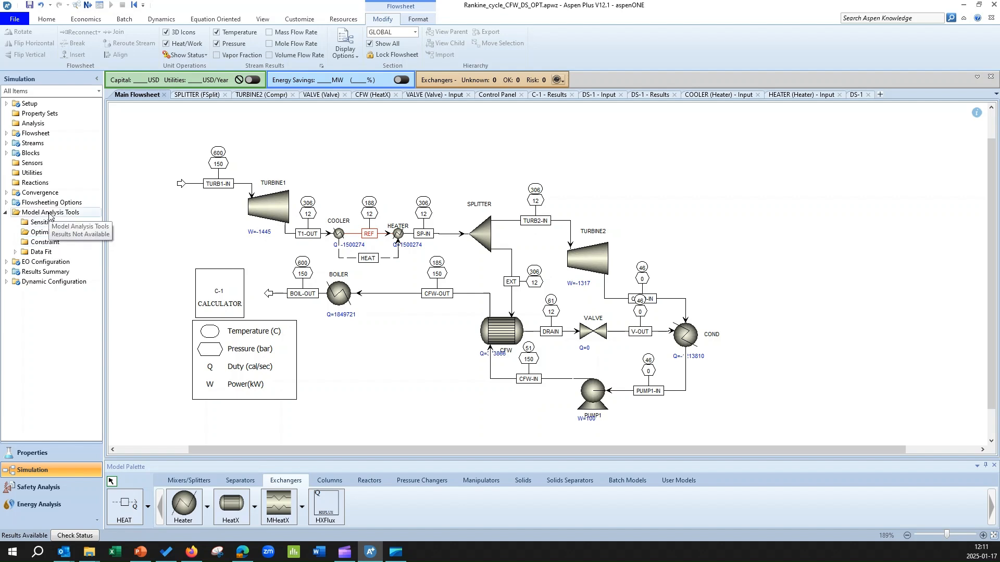
click(50, 232)
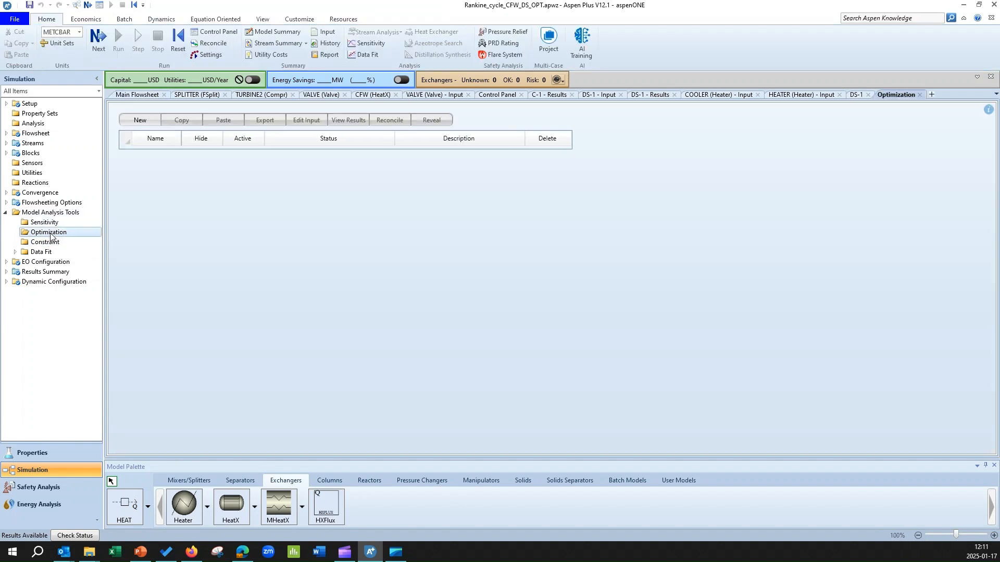
click(138, 118)
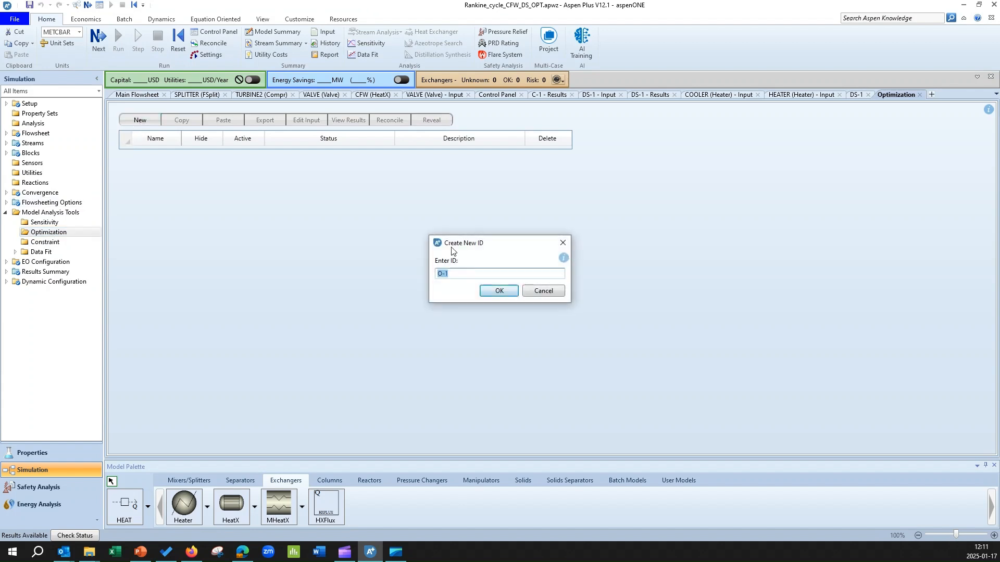
click(499, 291)
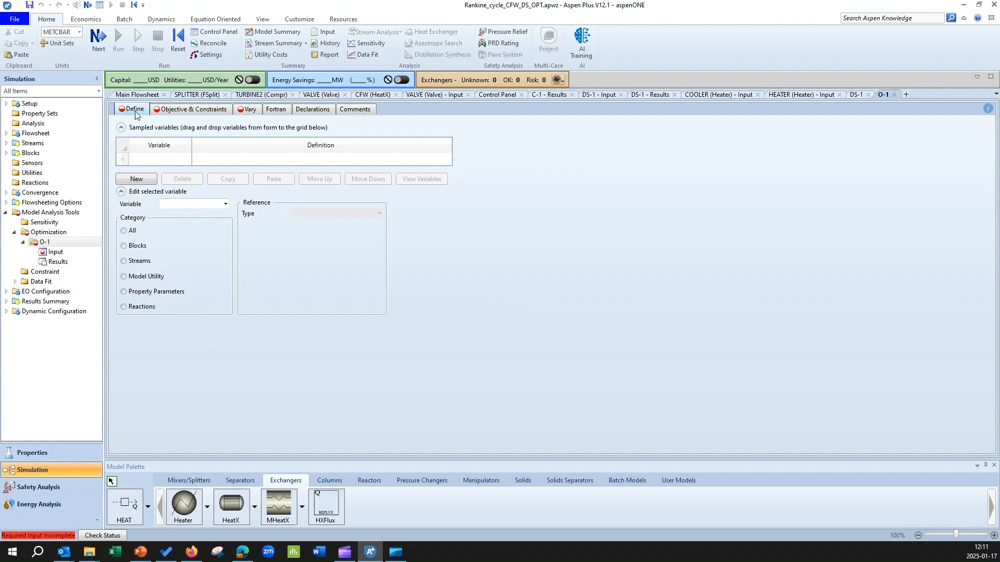
click(174, 111)
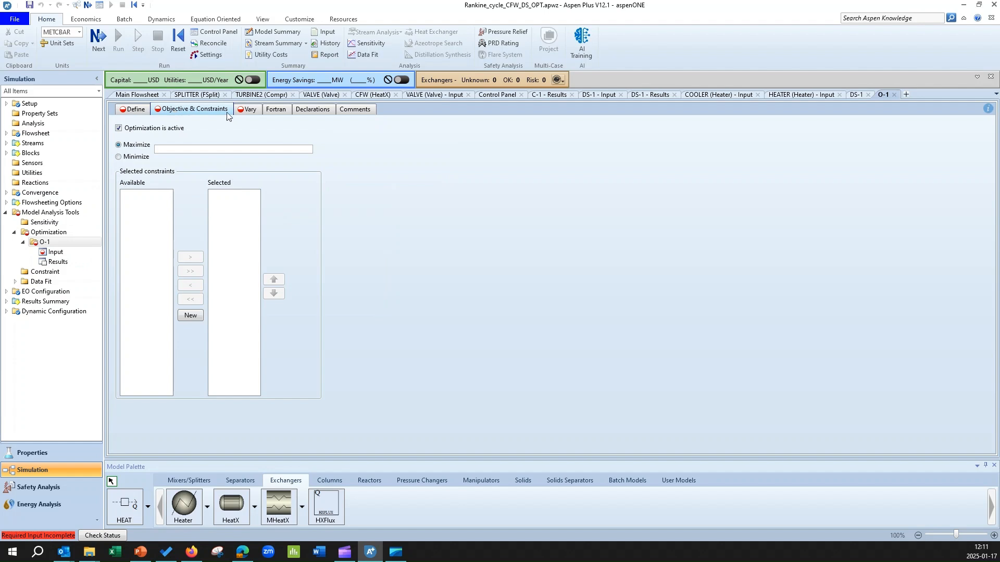
click(251, 111)
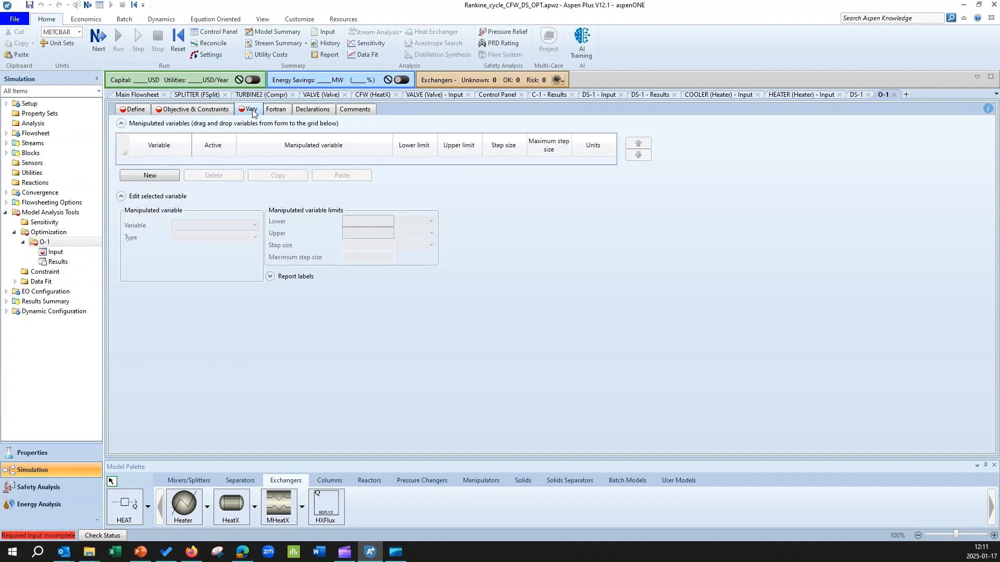
click(171, 111)
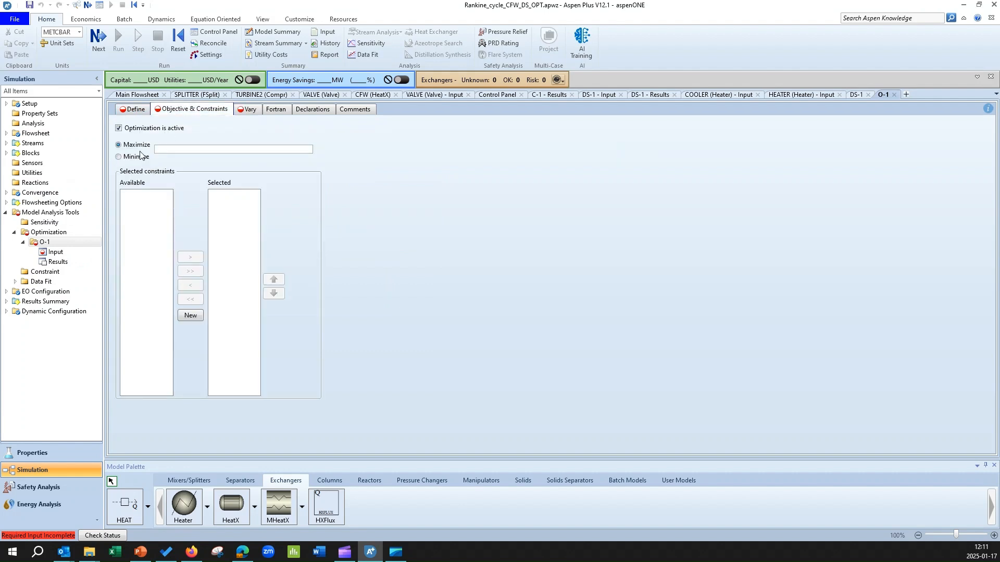
click(250, 111)
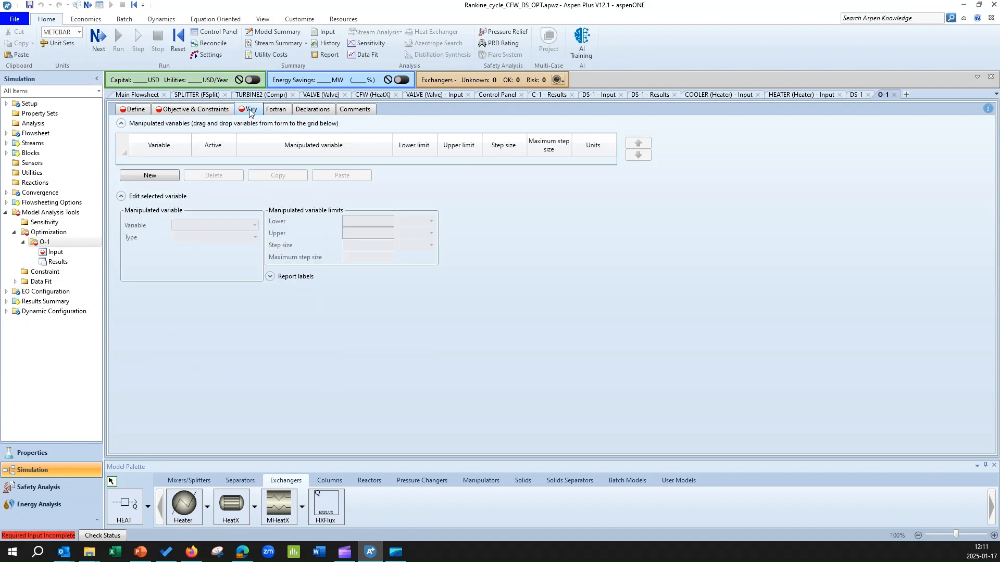
Copy the variable definitions WT1, WT2, WP and QIN from calculator C-1 into the sampled variables of optimization O-1
click(143, 95)
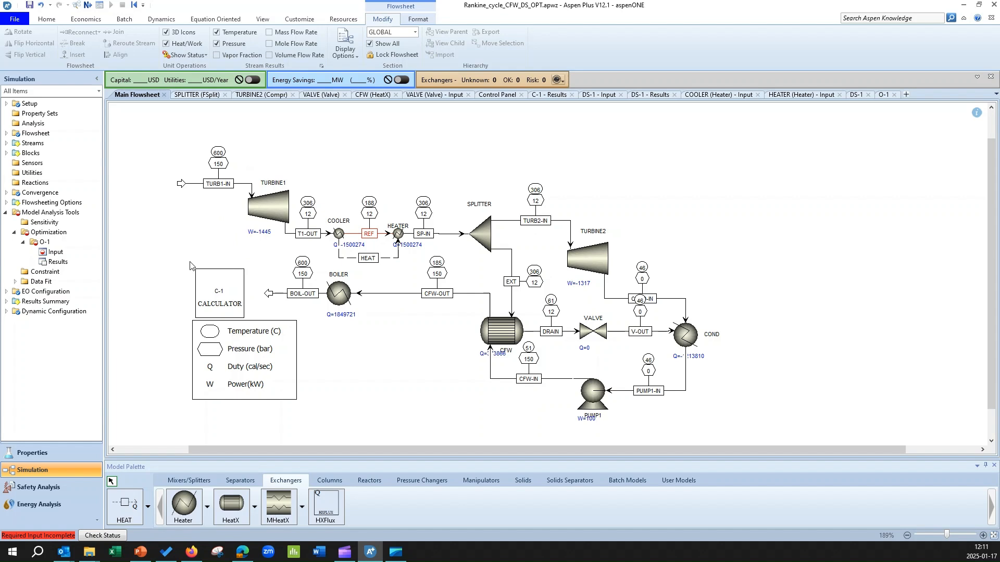
click(5, 203)
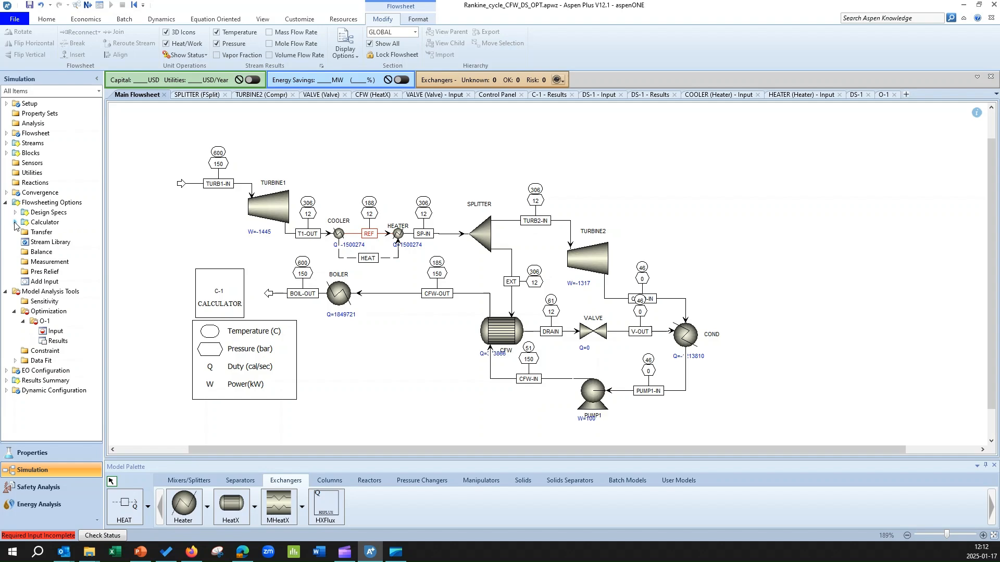
click(14, 223)
click(24, 232)
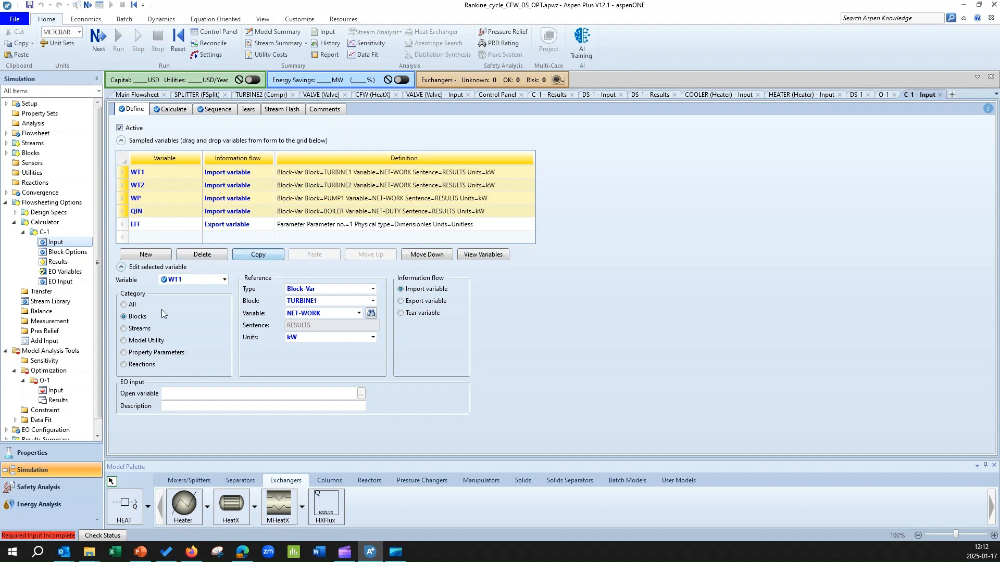
click(258, 254)
click(55, 391)
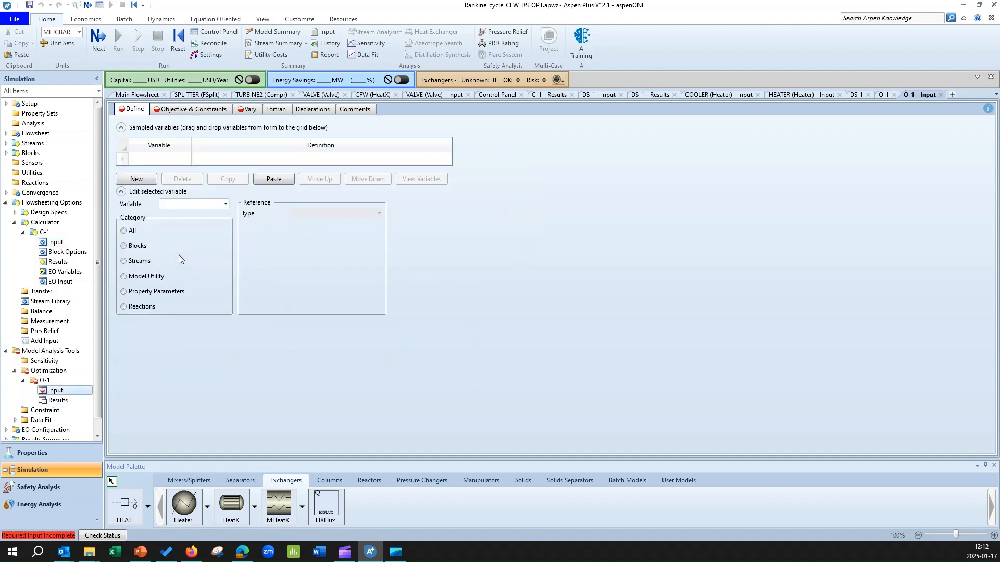
click(276, 182)
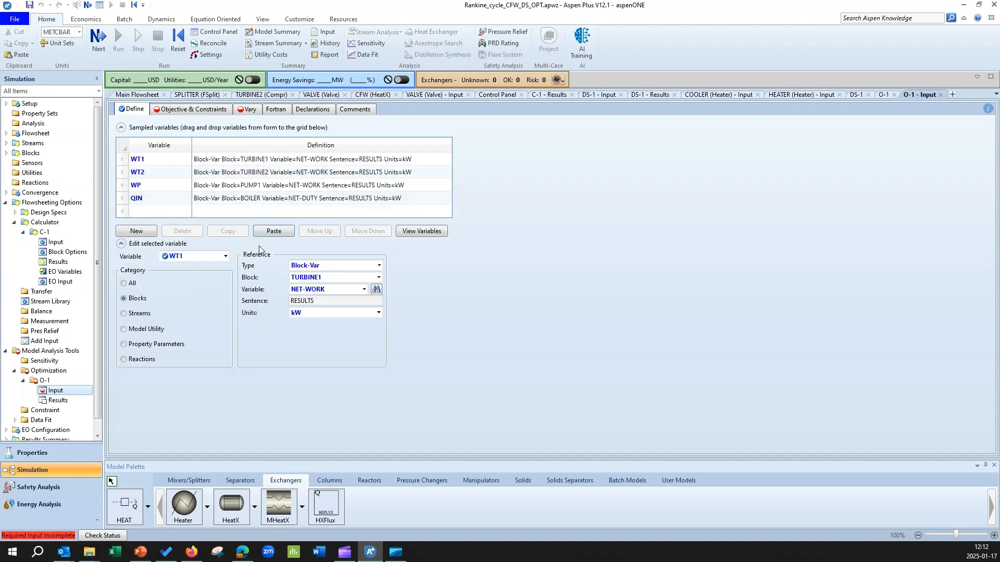
Copy the efficiency expression (-WT1-WT2-WP)*100/QIN from calculator C-1's Fortran statement into O-1 as the objective to maximize
click(167, 114)
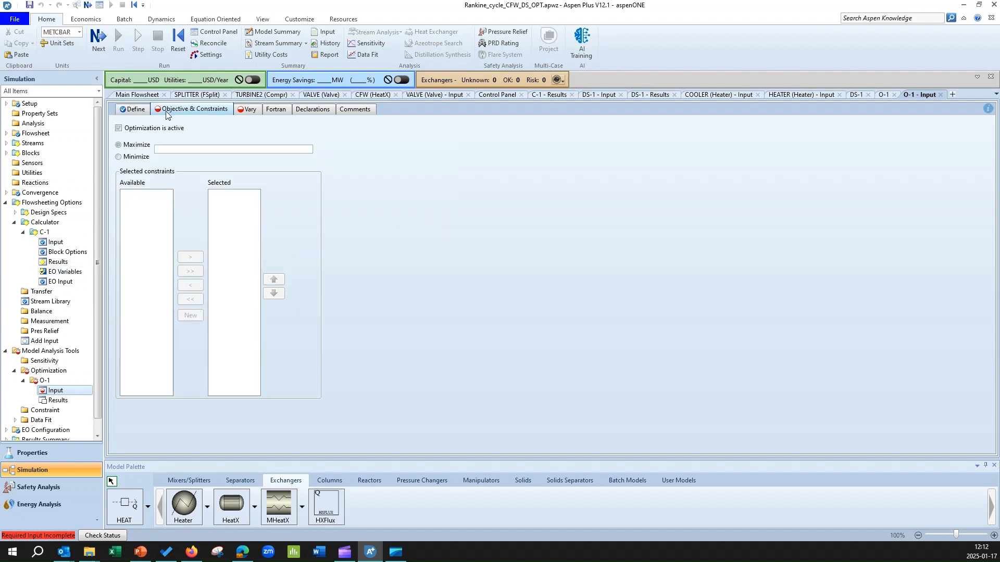
click(70, 244)
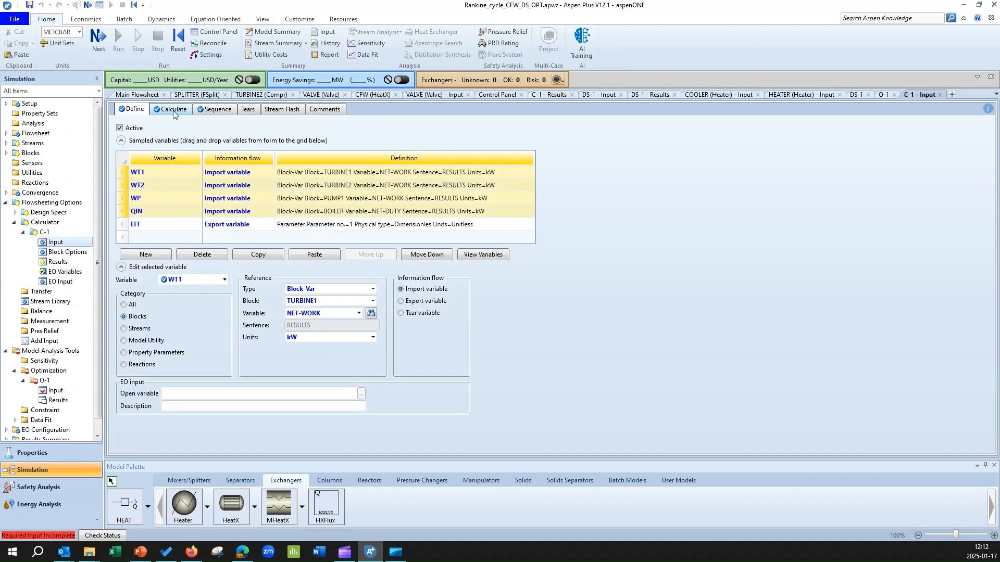
click(173, 110)
drag(238, 177, 155, 166)
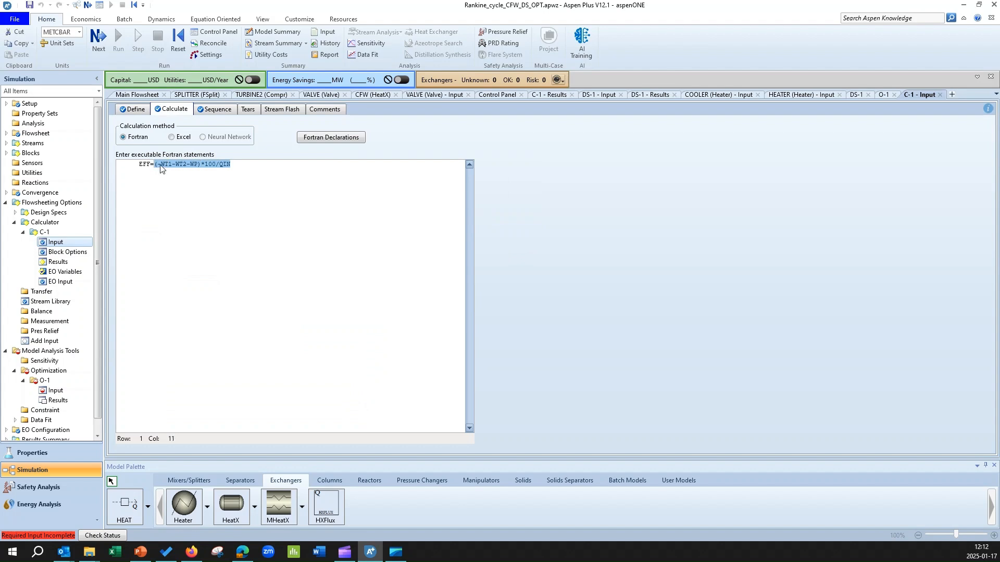
right_click(158, 165)
click(183, 200)
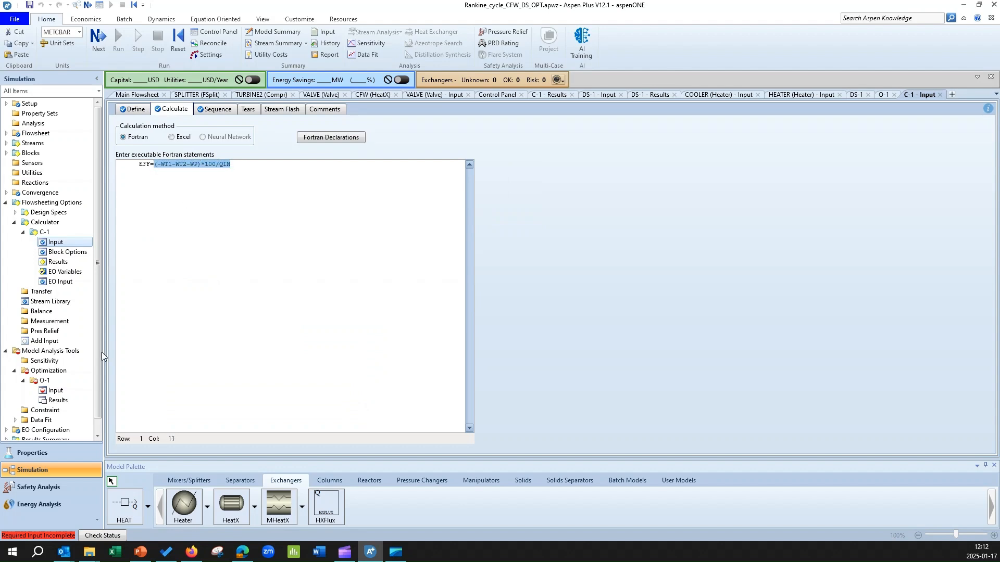
click(65, 391)
click(194, 109)
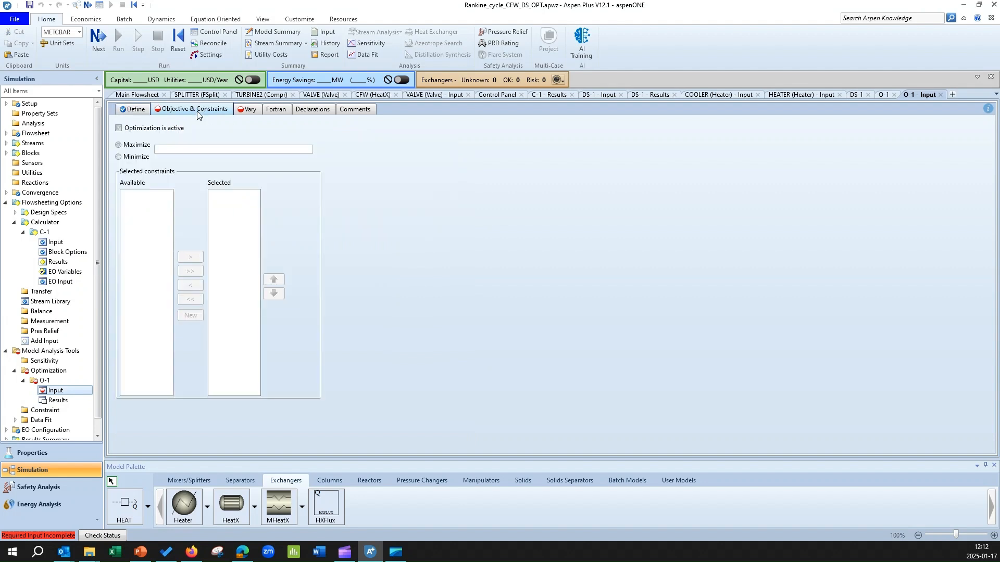
right_click(203, 149)
click(230, 196)
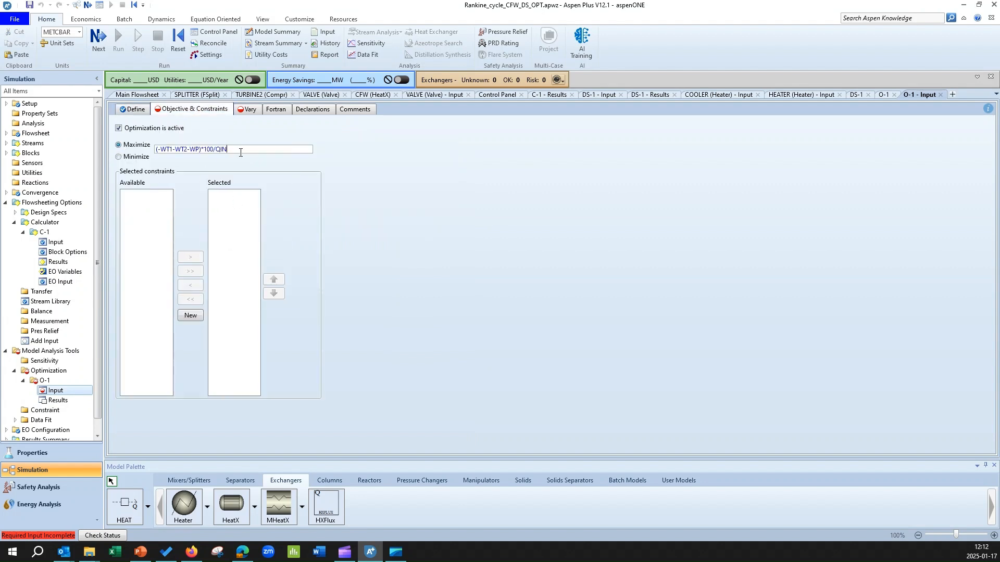
click(321, 193)
Add a manipulated variable to O-1 as a Block-Var for block TURBINE1 with variable PRES
click(249, 112)
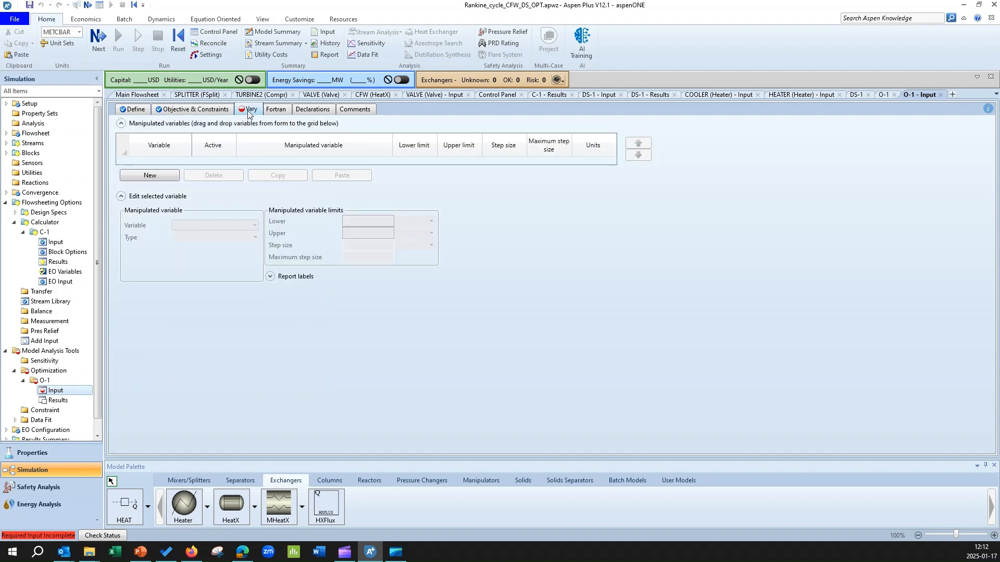
click(172, 178)
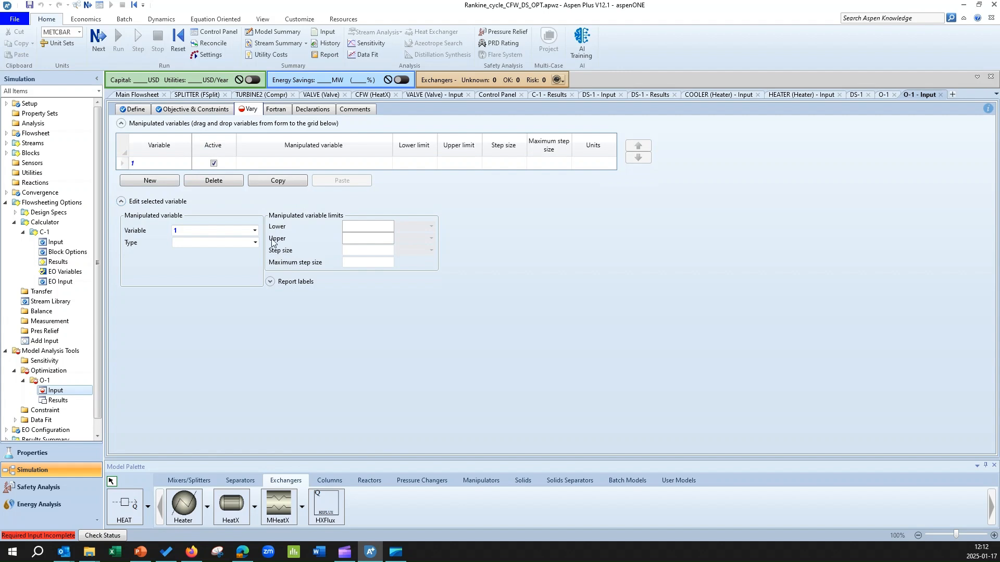
click(255, 243)
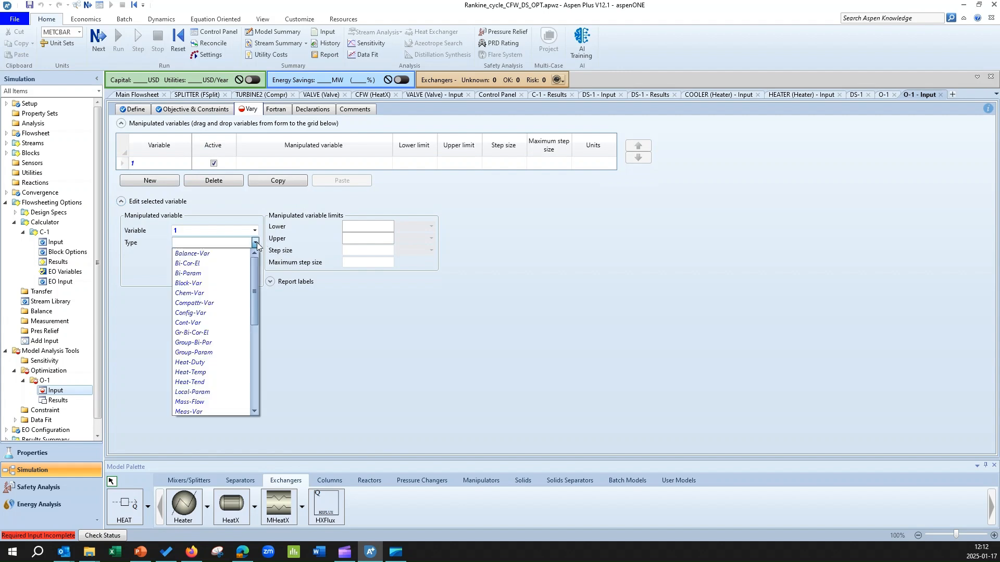
click(221, 283)
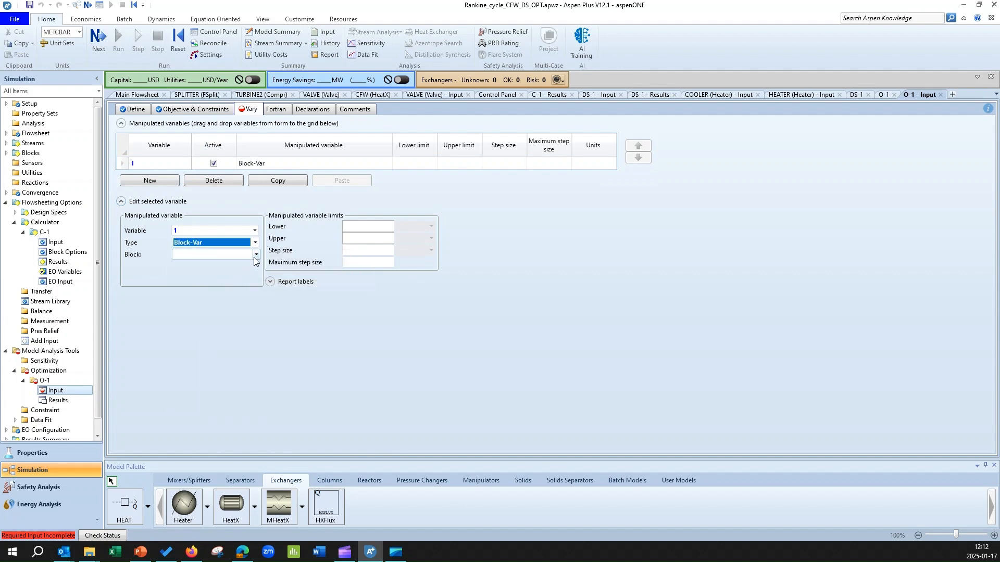
click(256, 255)
click(219, 334)
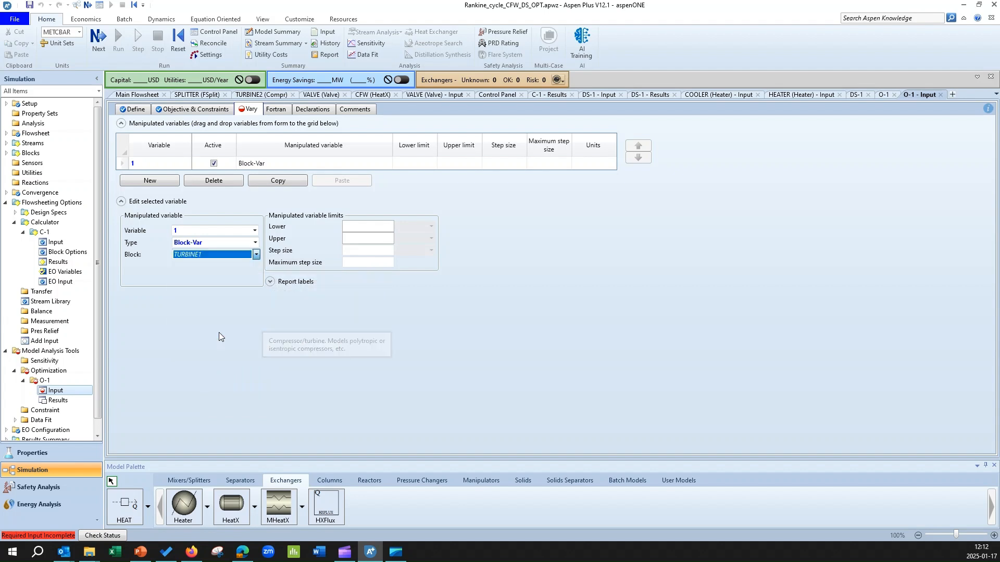
click(242, 268)
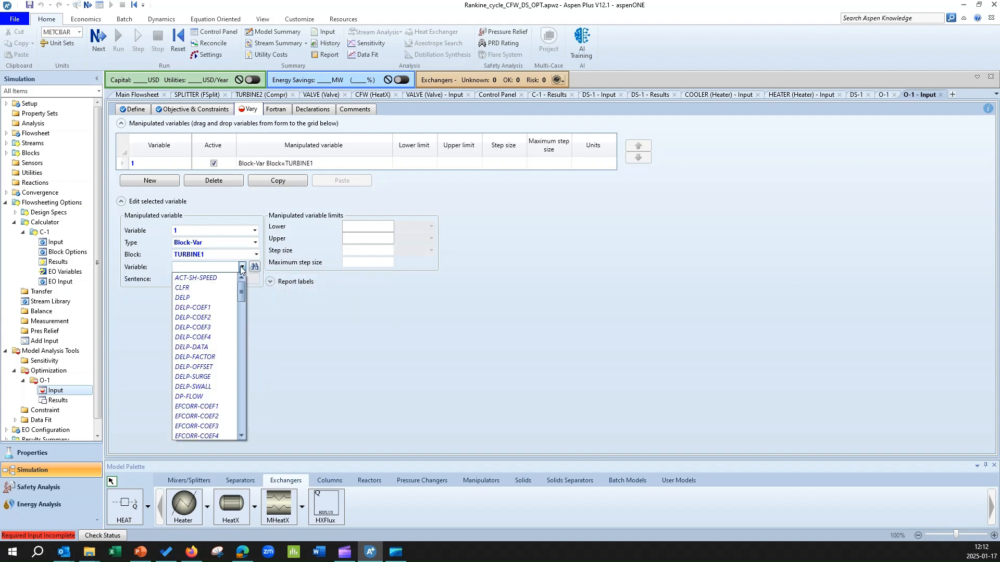
text(pres)
key(Return)
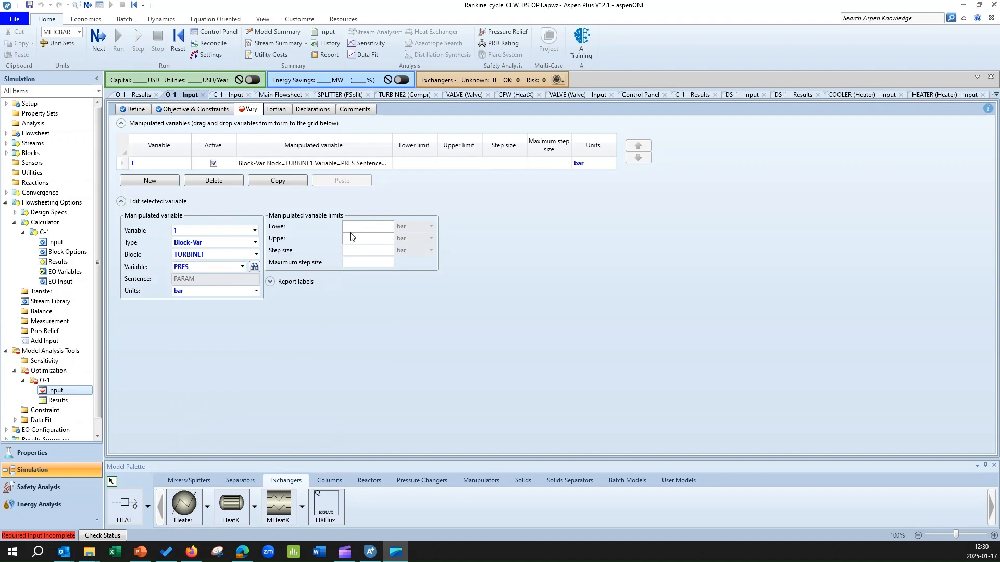
Set the TURBINE1 pressure limits in O-1 to 5 bar lower and 15 bar upper
click(354, 230)
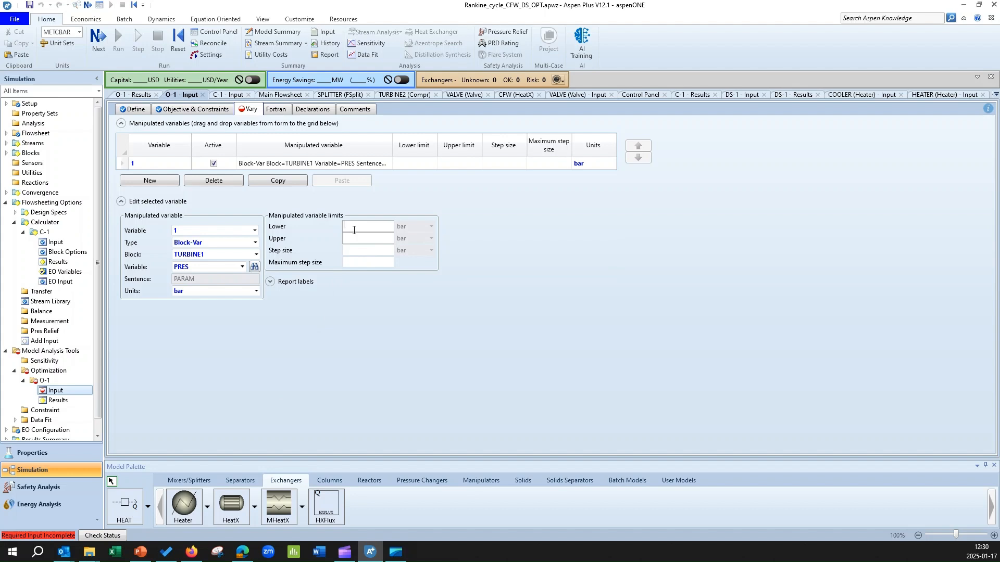
text(5)
click(353, 238)
text(15)
click(352, 317)
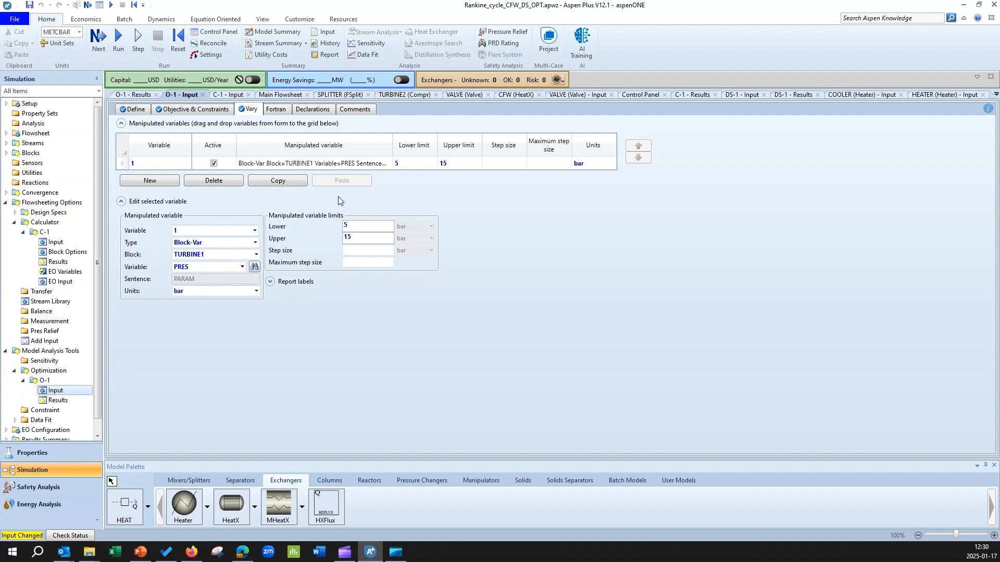
Reinitialize the whole simulation and run it with optimization O-1 included
click(177, 40)
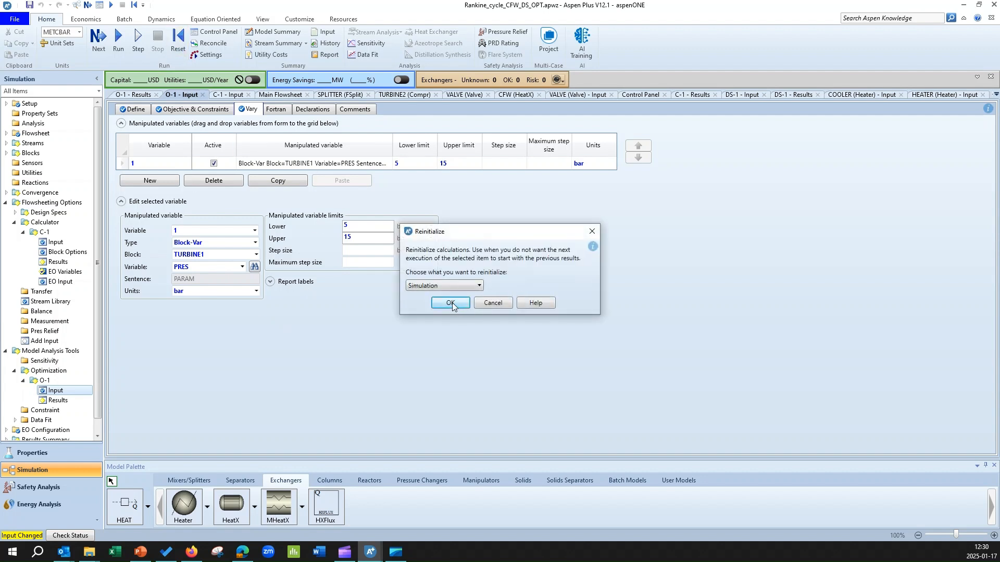
click(451, 302)
click(565, 293)
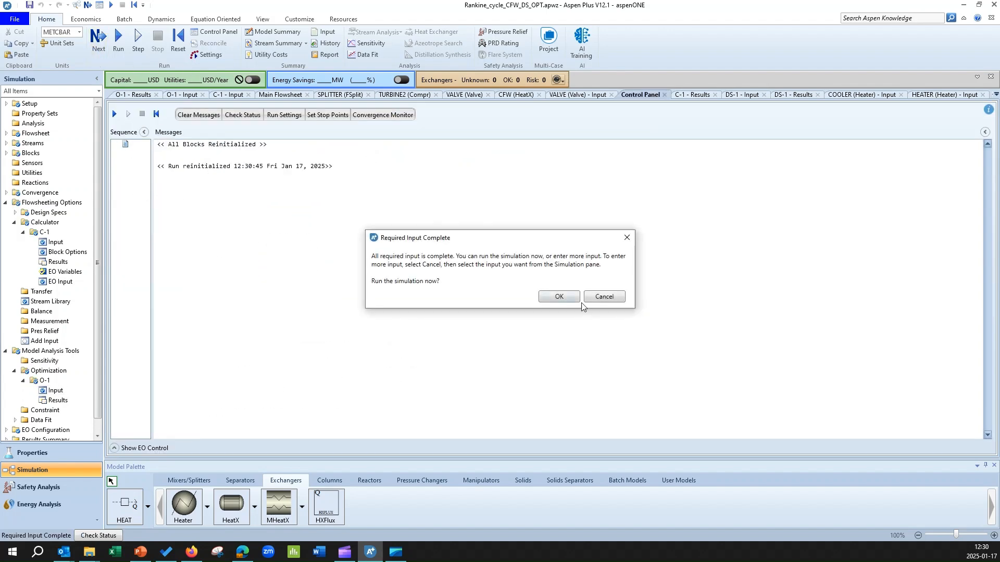
click(564, 300)
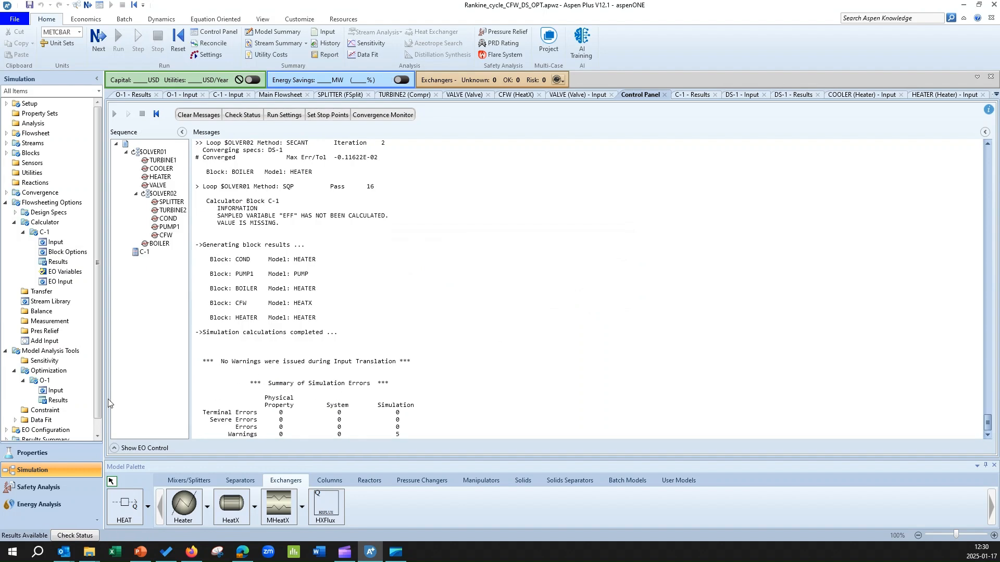
Examine O-1's results for the objective function value, the manipulated TURBINE1 pressure and the tear variables
click(68, 405)
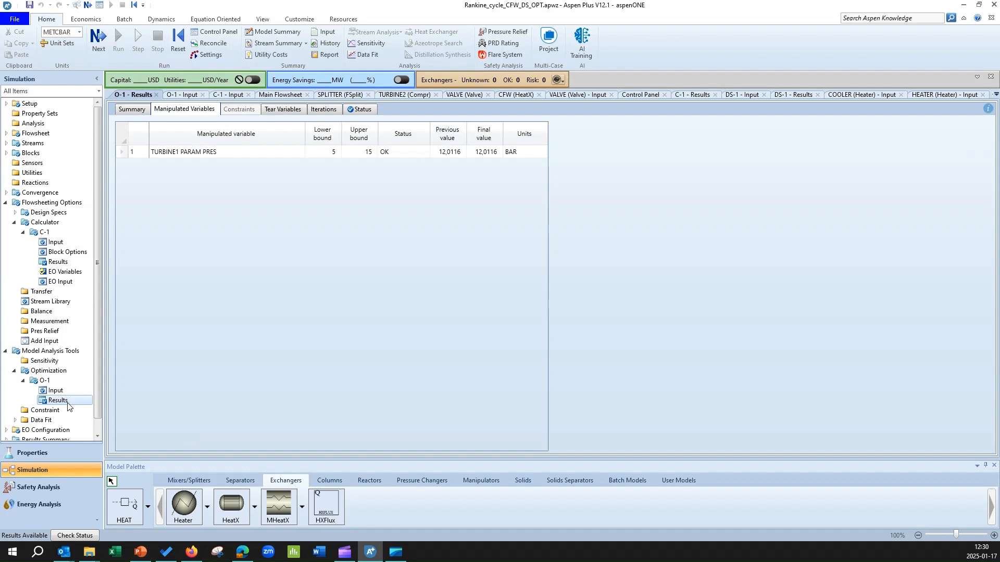
click(135, 110)
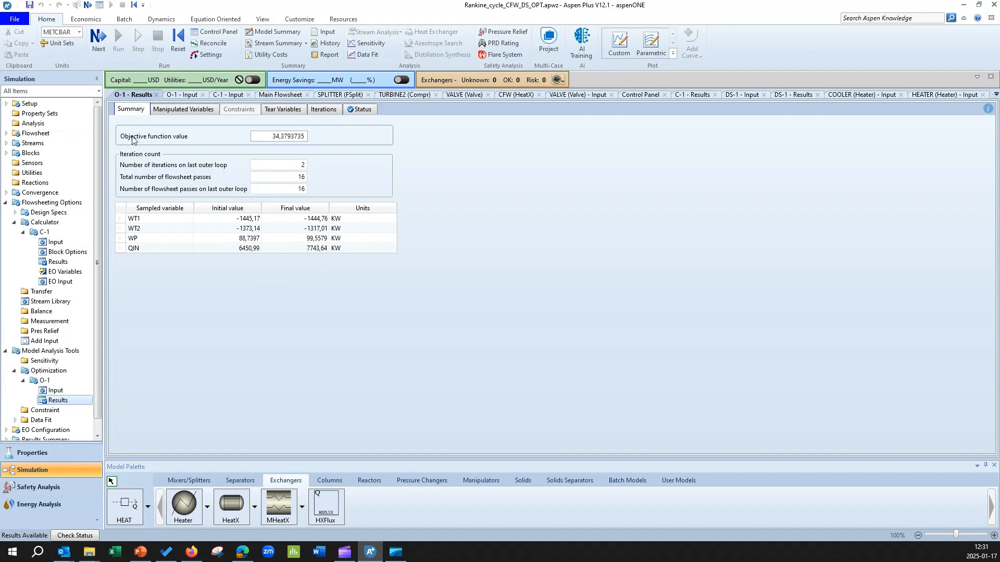
drag(277, 137, 316, 139)
click(187, 111)
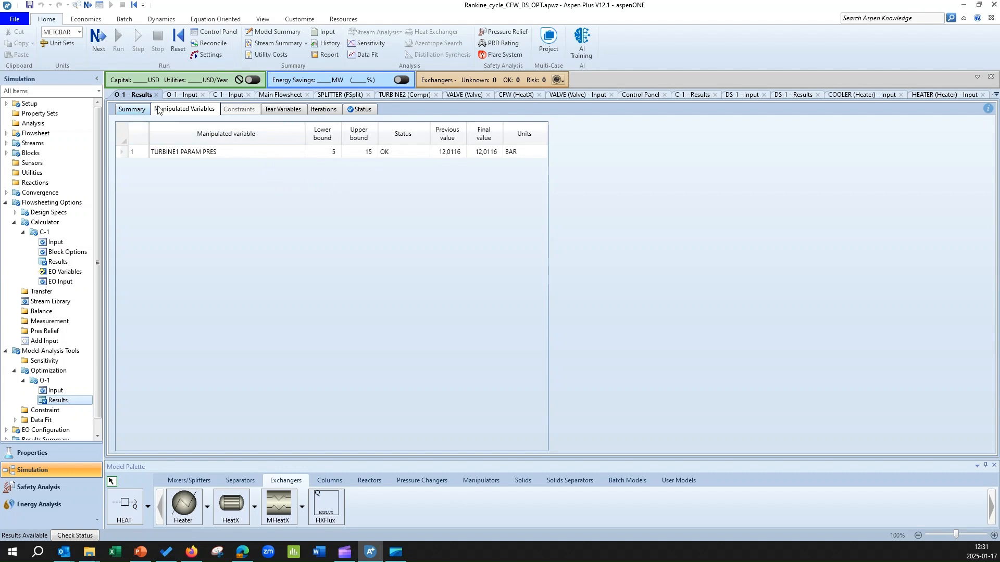
click(281, 111)
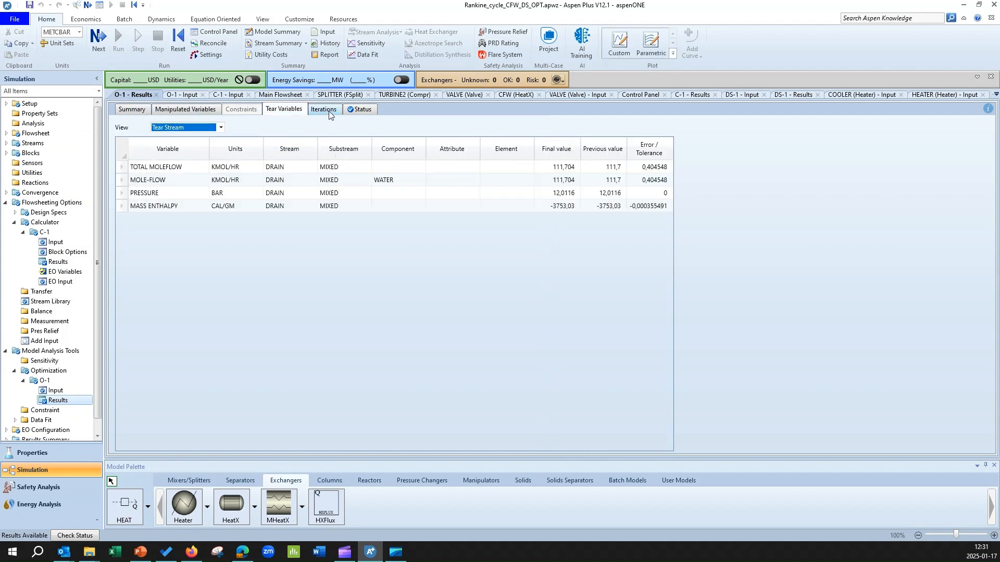
click(137, 110)
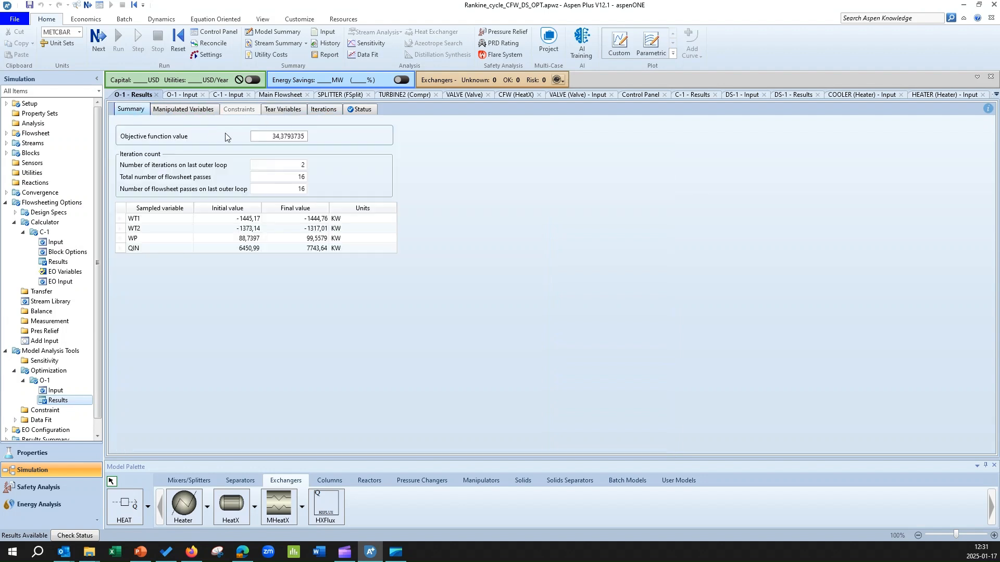
drag(269, 139, 298, 138)
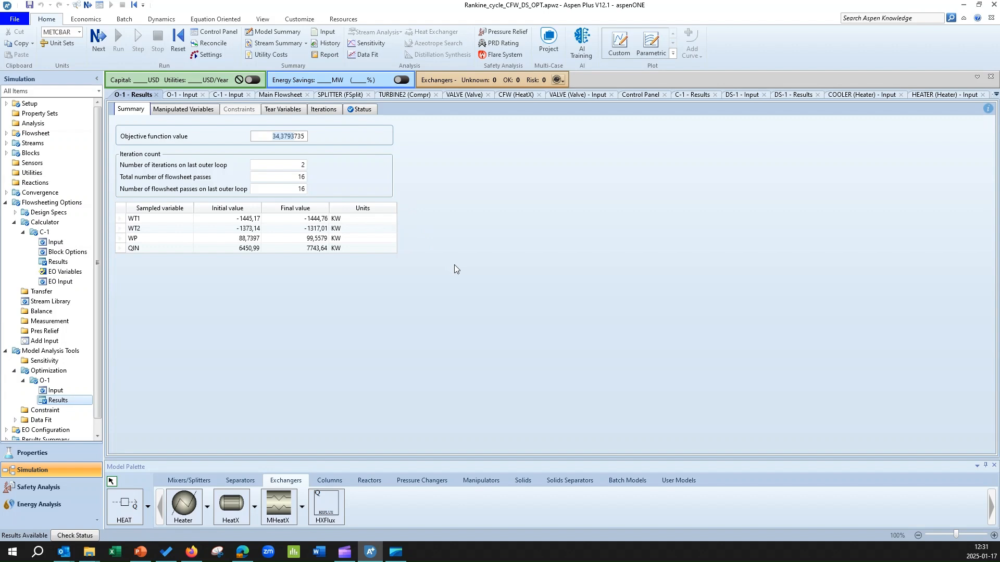
Display the mass flow rates of the streams on the main flowsheet
click(279, 95)
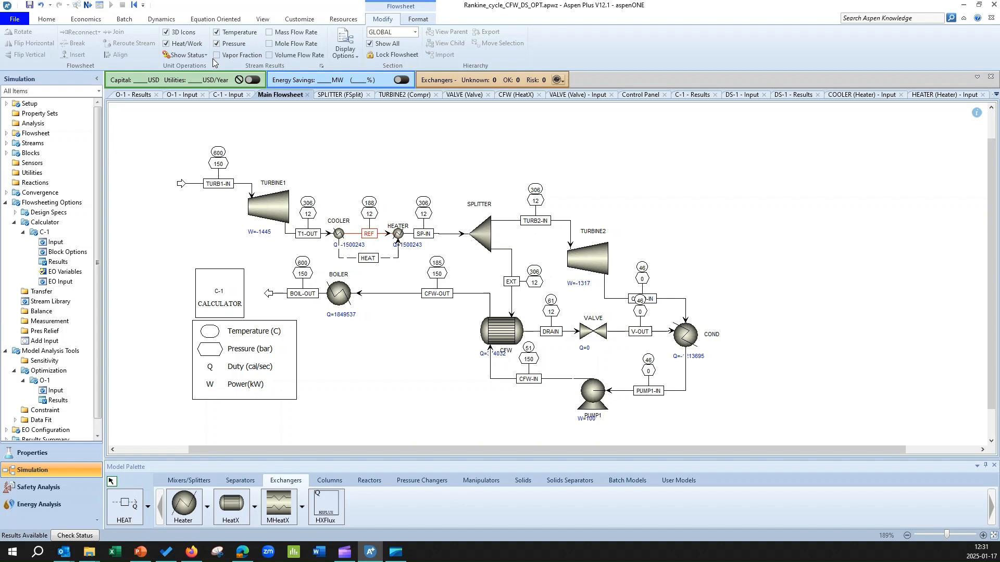
click(270, 33)
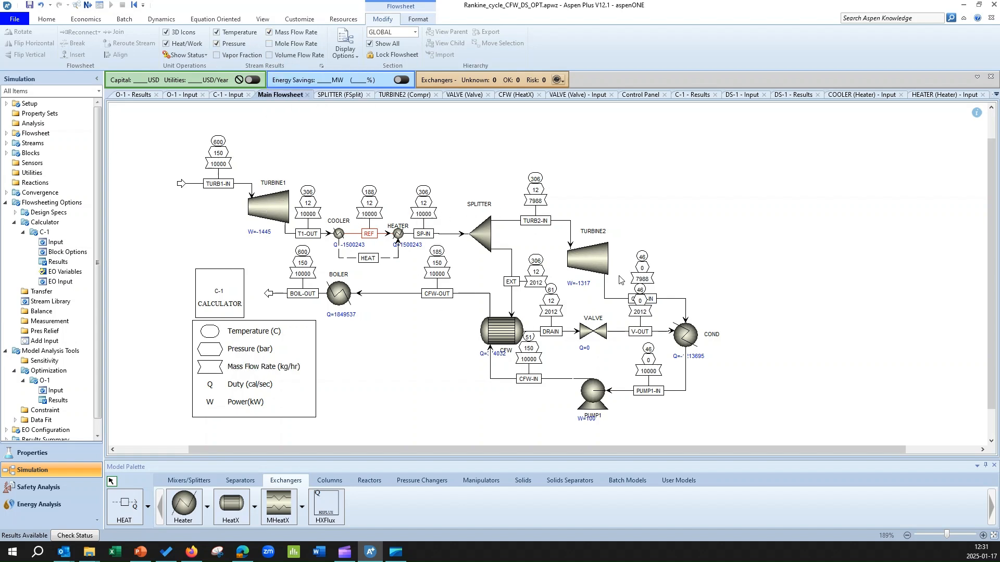